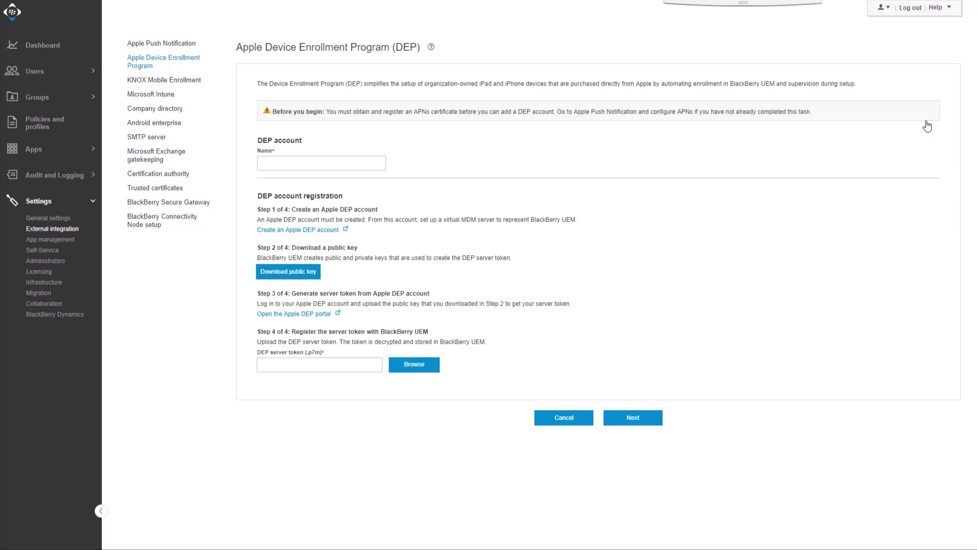
Name the DEP account Apple DEP Demo and save its public key as Apple_Device_Enrollment_Program_Public_Key.pem in the DEMO folder.
left_click(357, 169)
type("Apple DEP Demo")
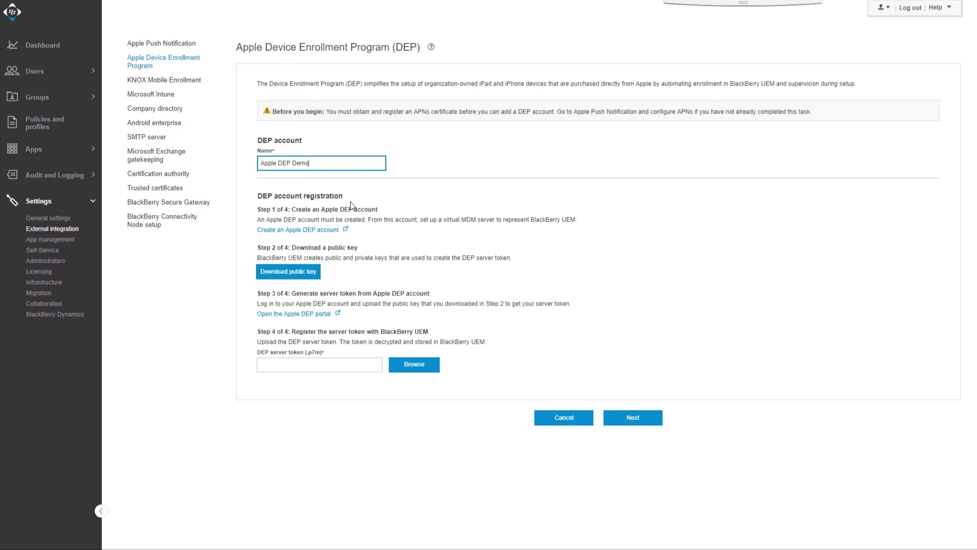
left_click(411, 198)
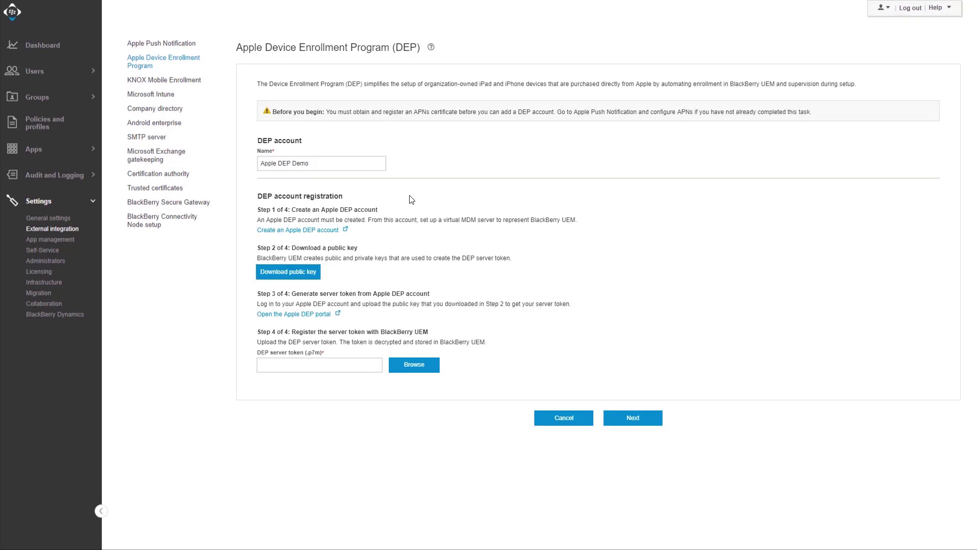
left_click(323, 235)
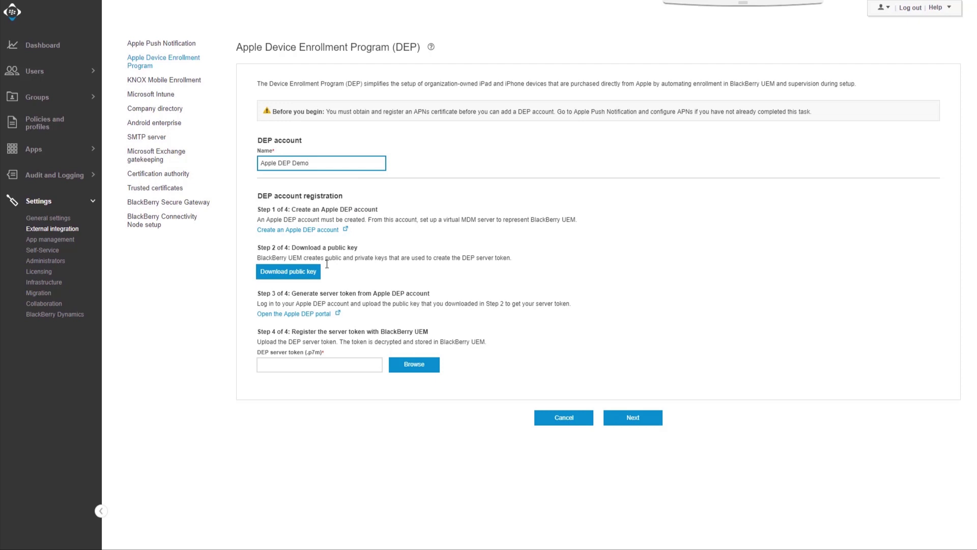
left_click(318, 278)
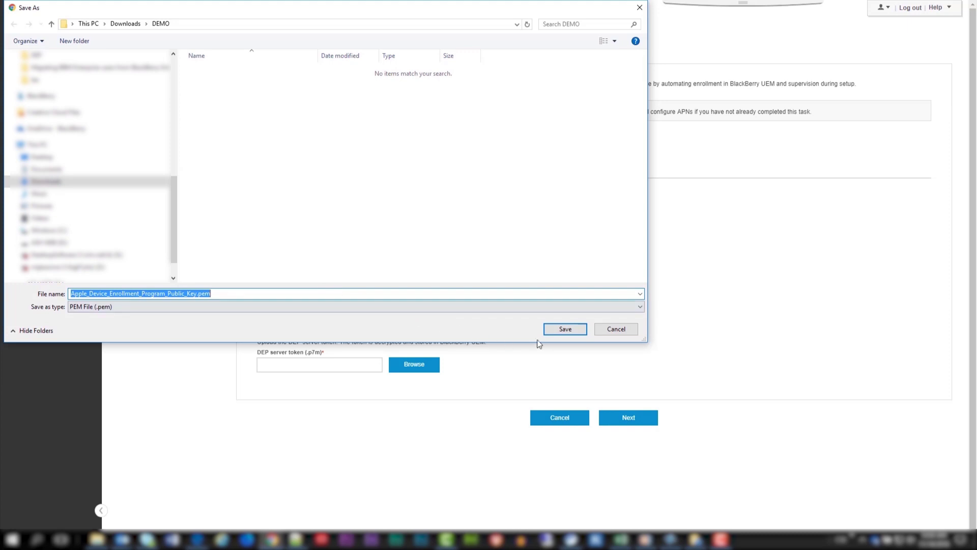
left_click(559, 331)
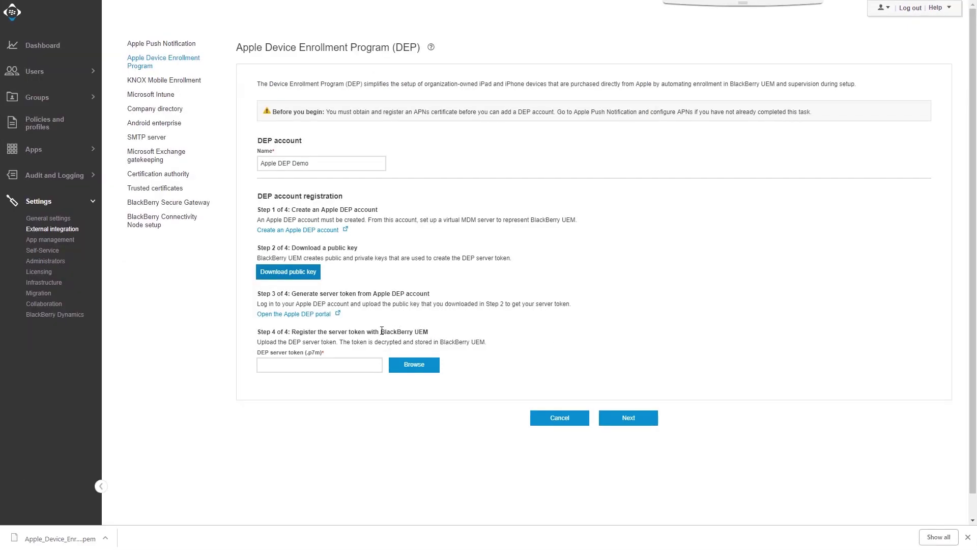
Open the Apple DEP portal, sign in with the saved Apple ID and password, and continue to Apple Business Manager.
left_click(304, 315)
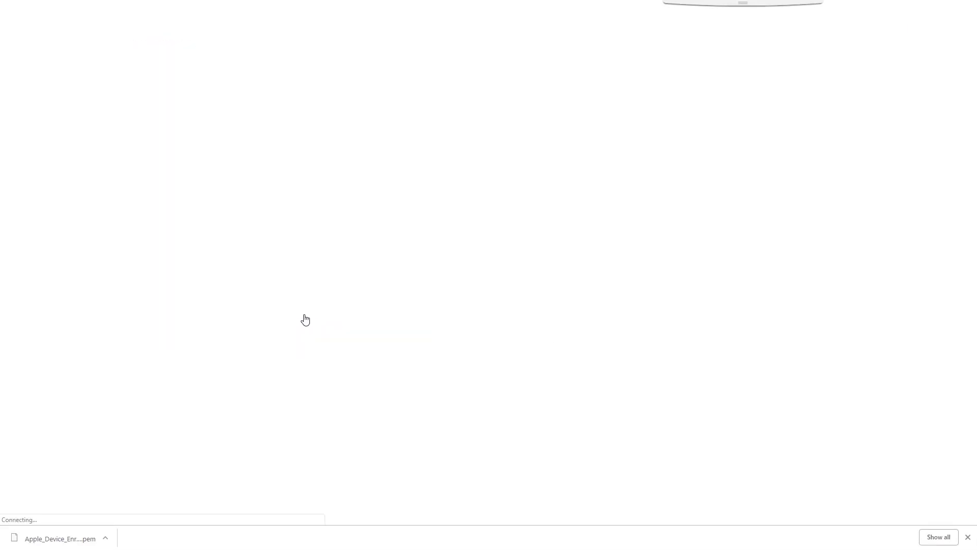
left_click(967, 537)
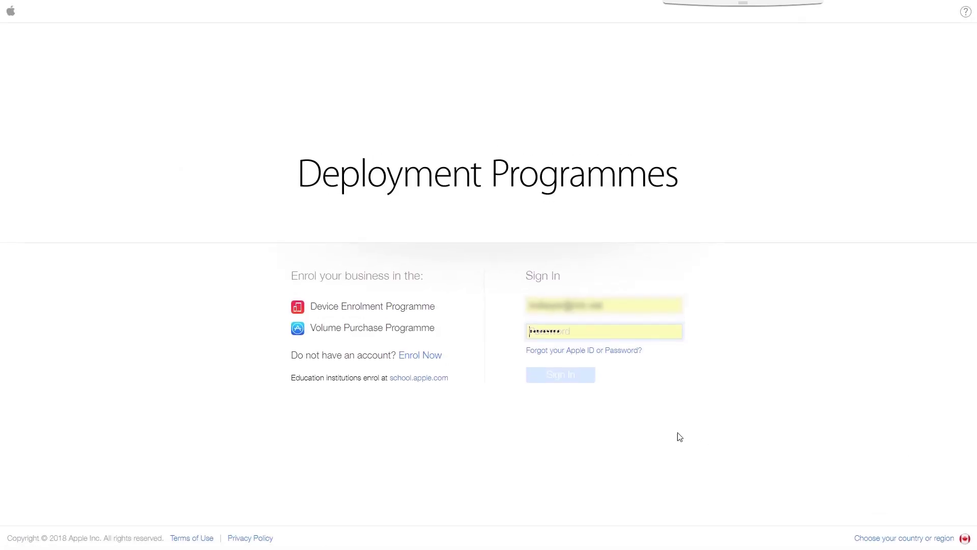
left_click(580, 332)
left_click(563, 376)
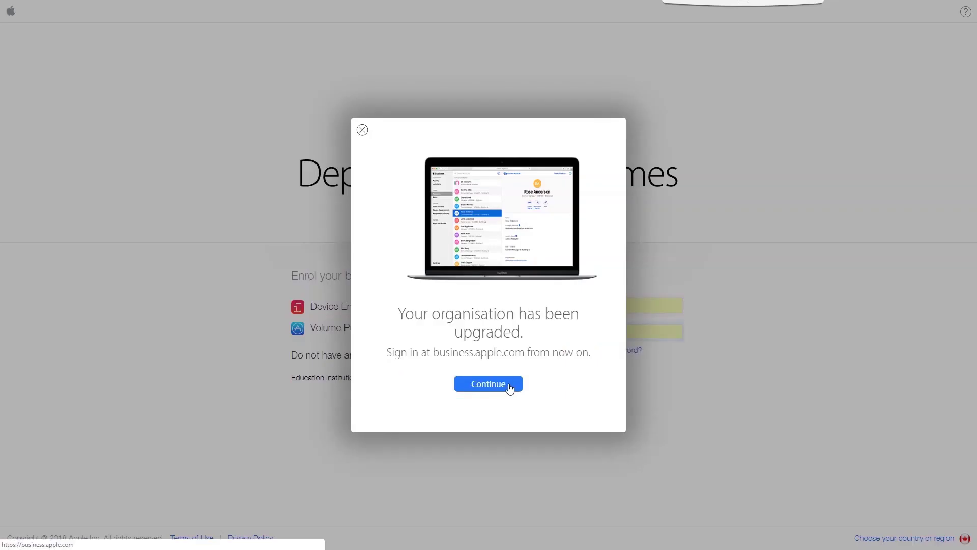
left_click(504, 385)
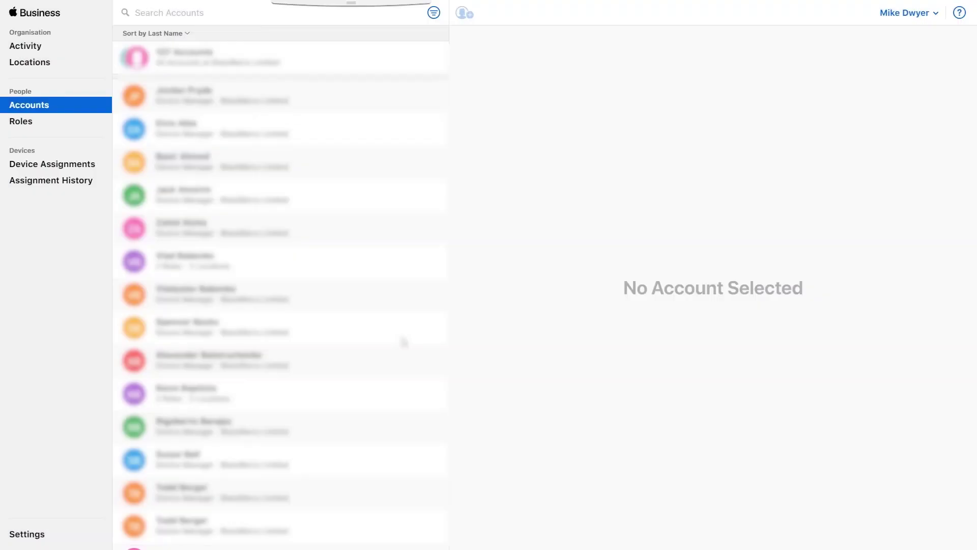
Add an MDM server in the organisation's device management settings and enter the demo server's name.
left_click(59, 529)
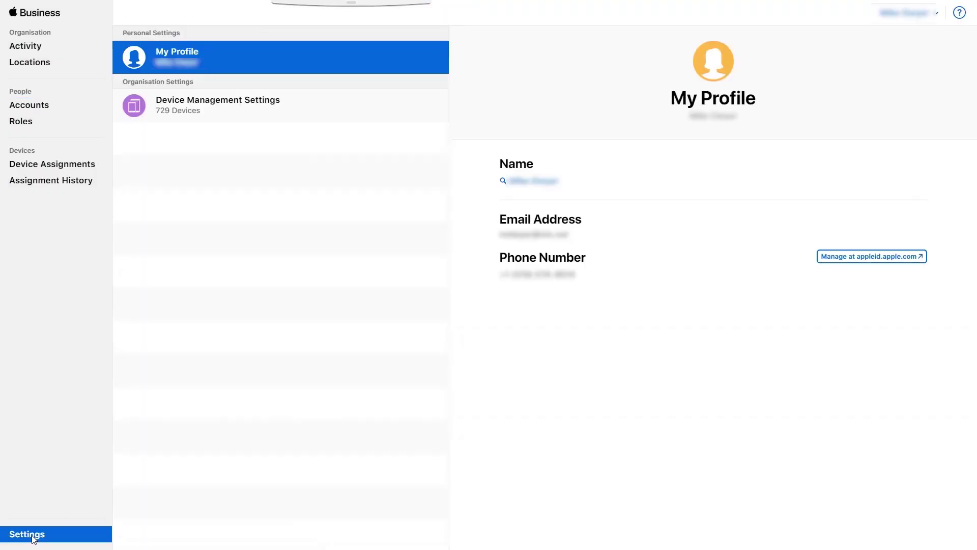
left_click(256, 103)
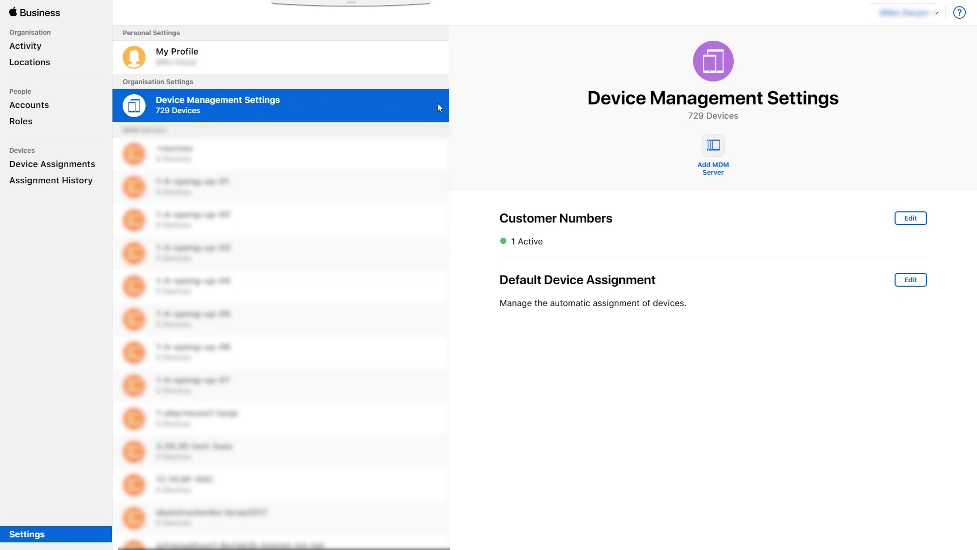
left_click(712, 148)
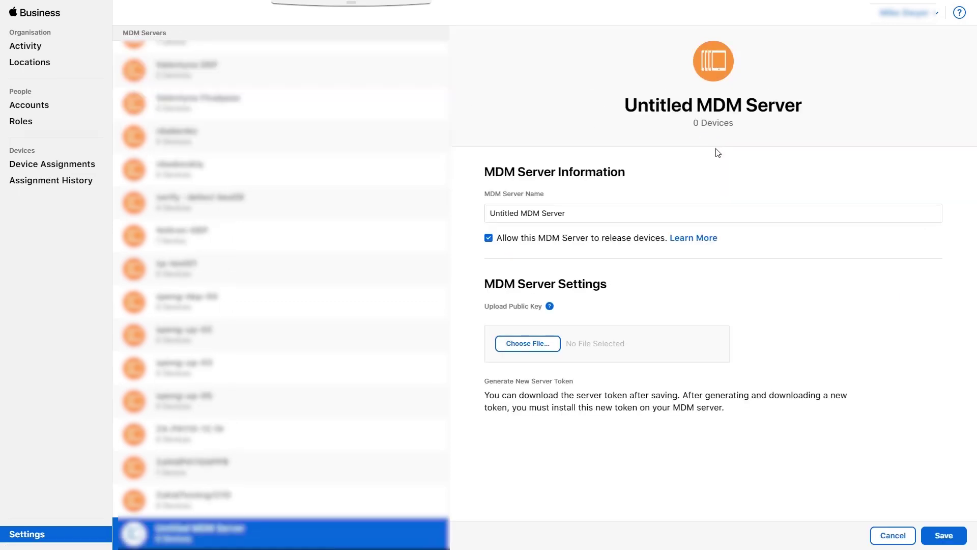
left_click(703, 212)
key("super+a")
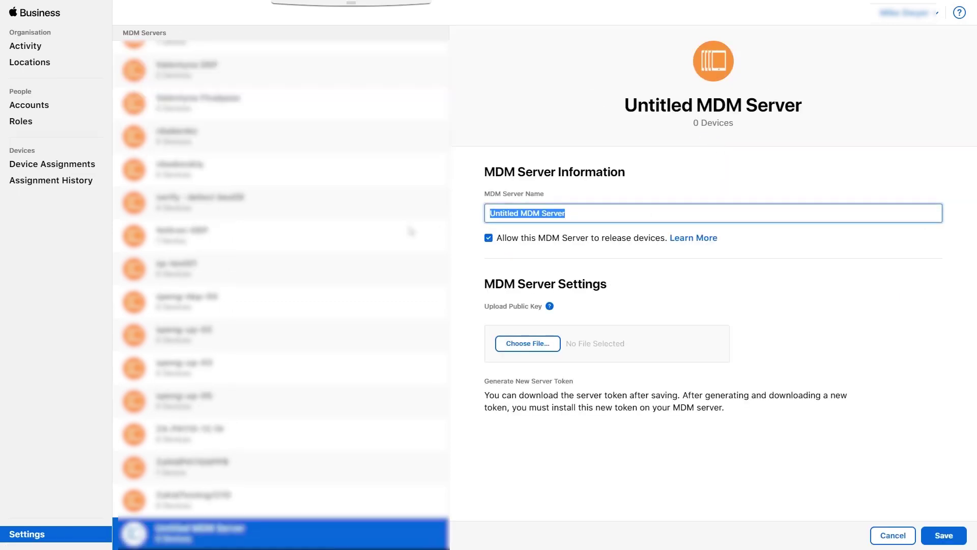
type("Michell")
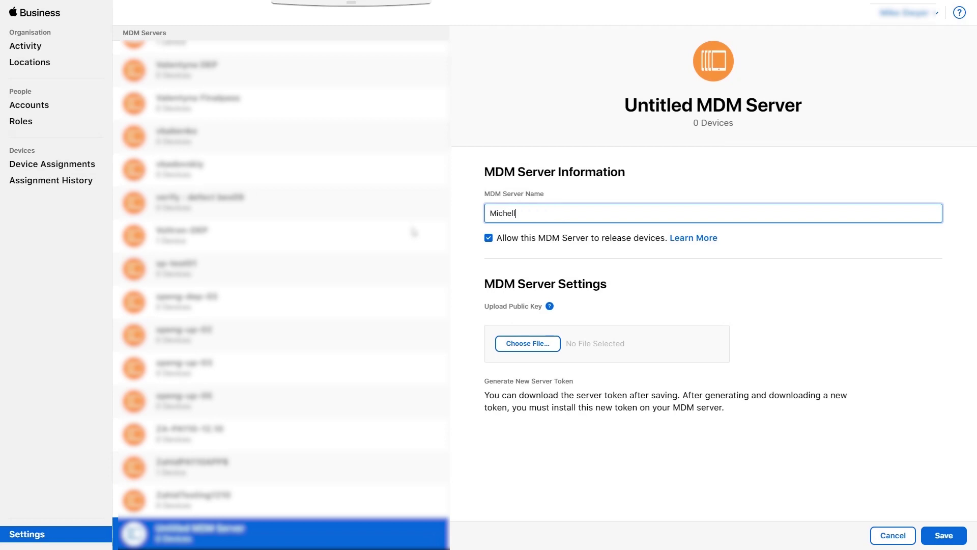
type("e's Demo")
Upload Apple_Device_Enrollment_Program_Public_Key.pem as the new MDM server's public key and save the server.
left_click(539, 344)
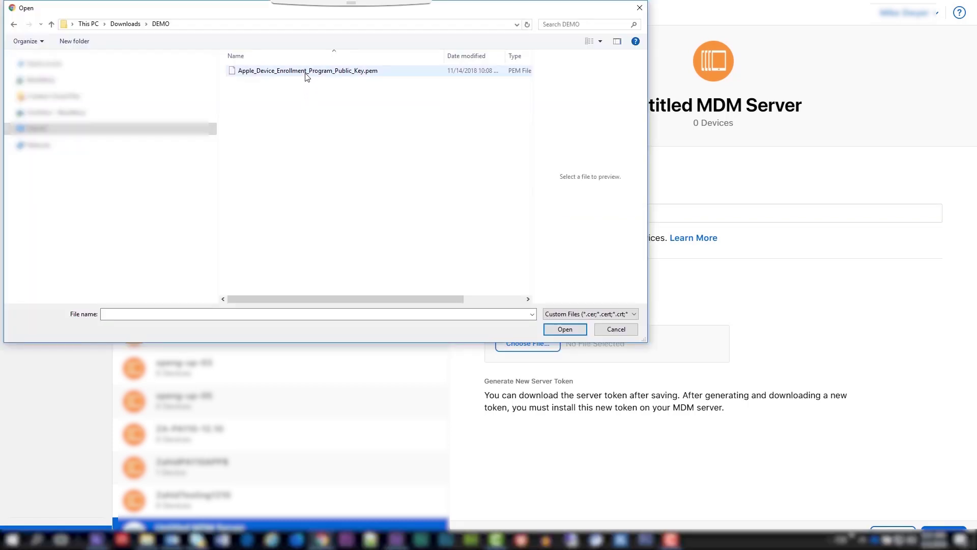
left_click(305, 72)
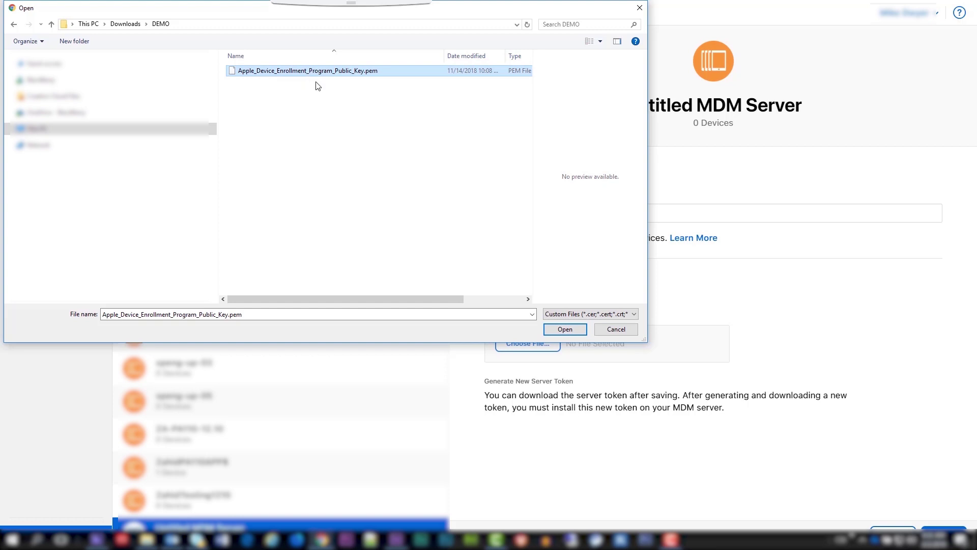
left_click(571, 330)
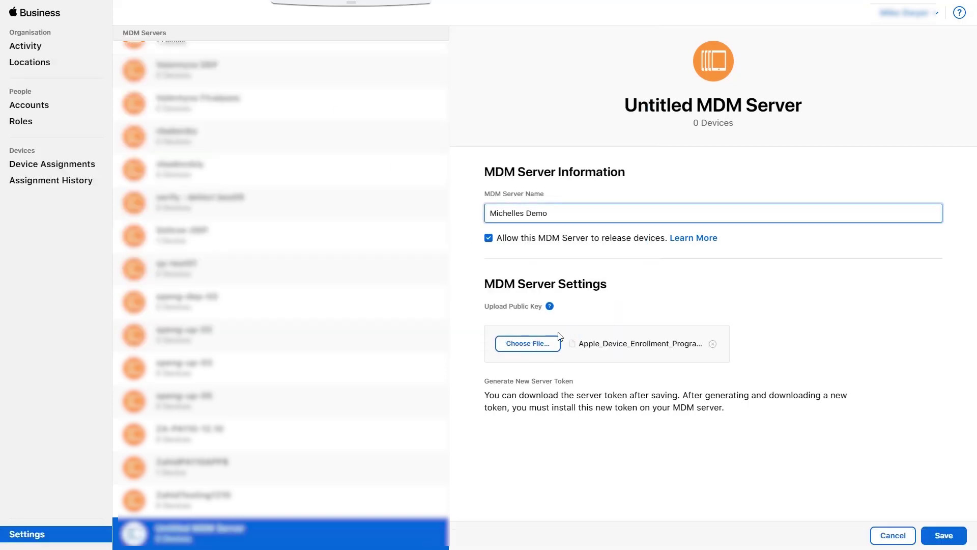
left_click(938, 537)
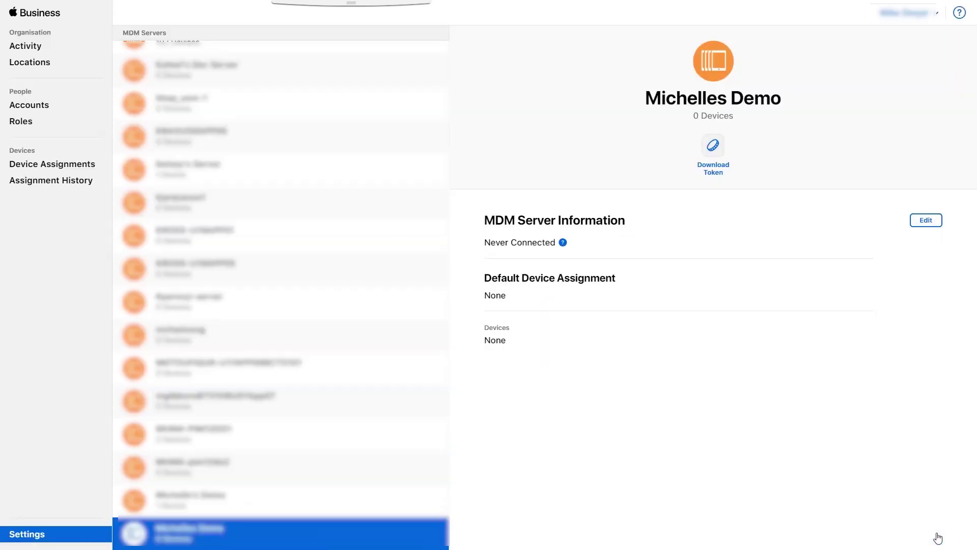
Download the new MDM server's token and save the file in the DEMO folder.
left_click(713, 146)
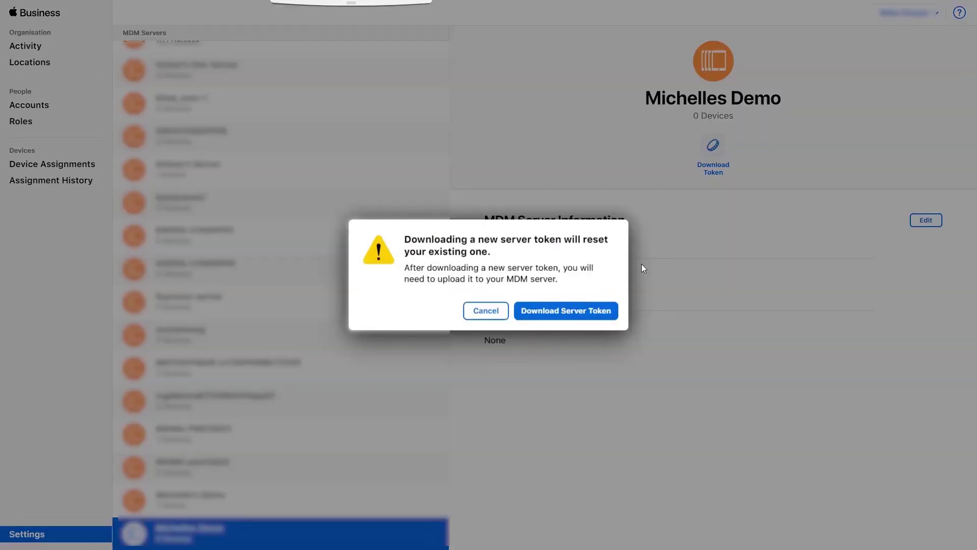
left_click(566, 310)
left_click(560, 330)
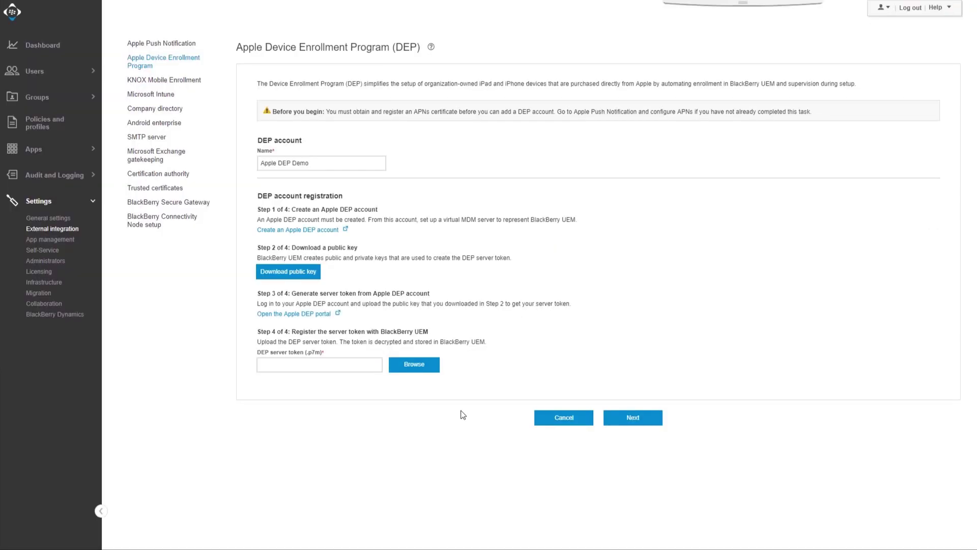
In BlackBerry UEM, supply downloadtoken.p7m as the DEP server token and continue to the enrollment configuration.
left_click(422, 363)
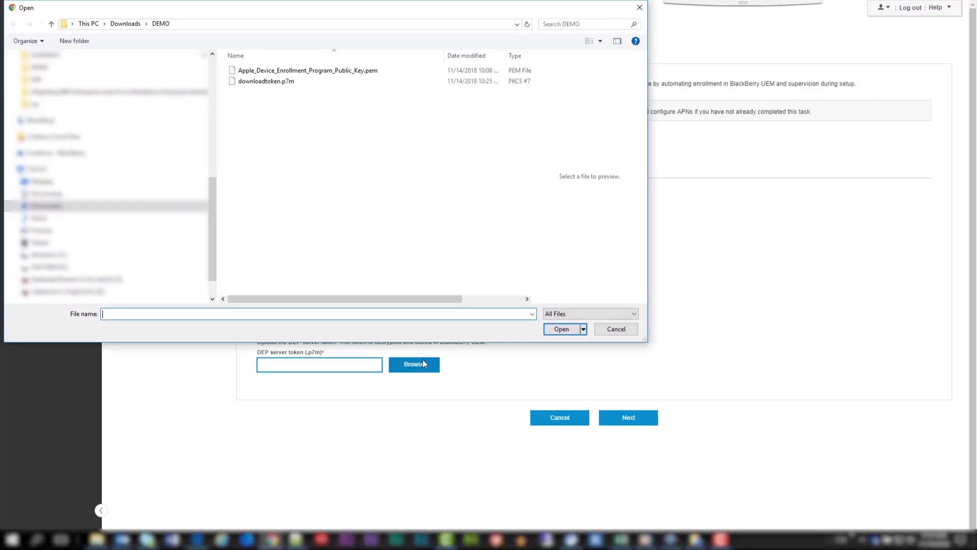
left_click(272, 83)
left_click(560, 329)
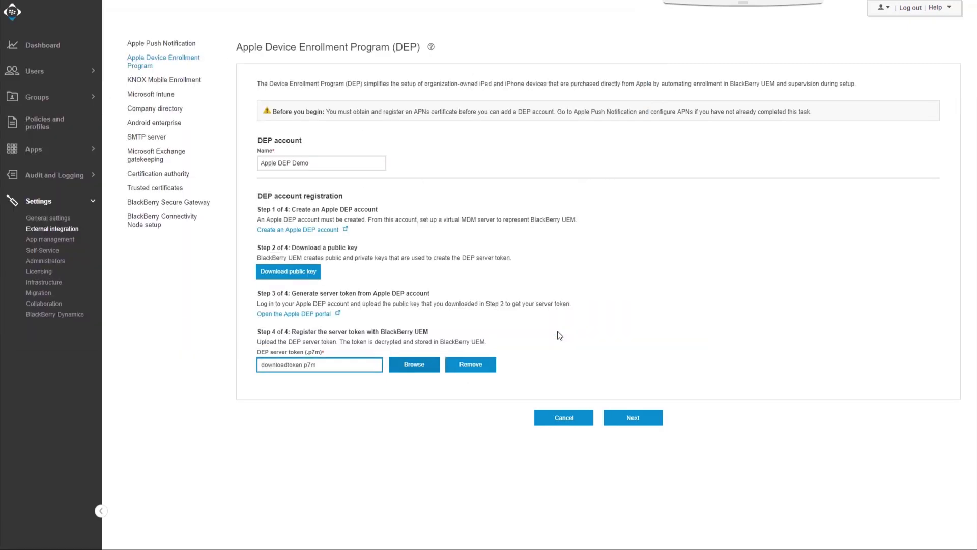
left_click(624, 416)
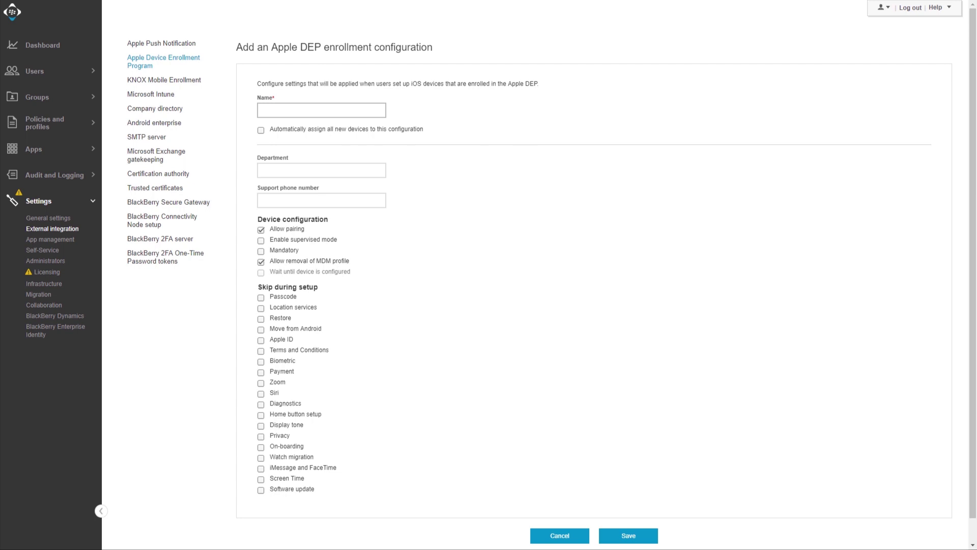
Save a named demo enrollment configuration with all device configuration options and every skip-during-setup item except Move from Android selected.
left_click(264, 110)
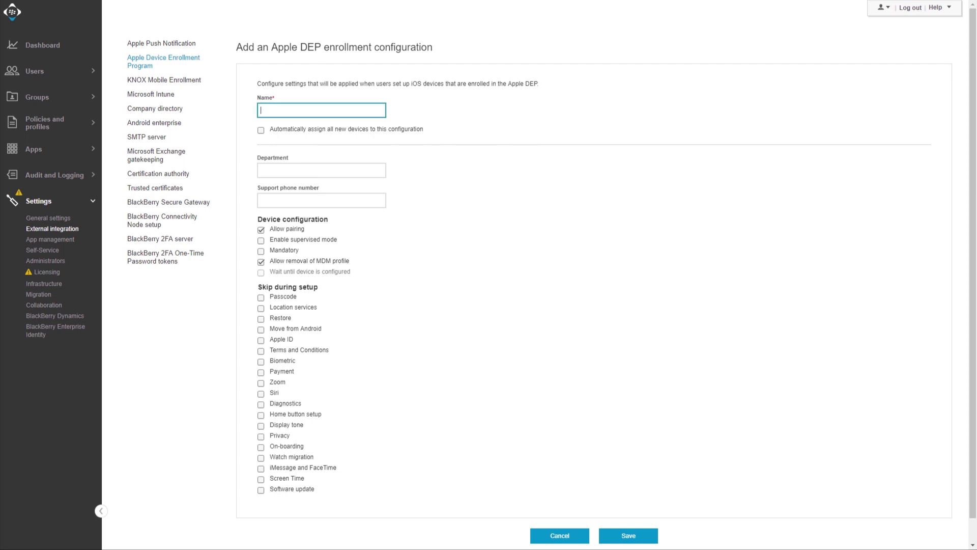
type("Michelle's Demo")
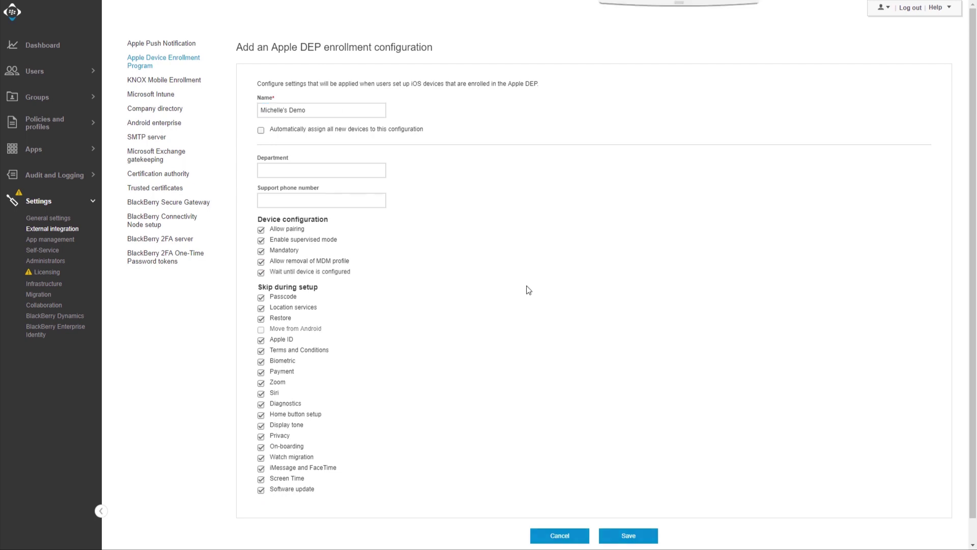
left_click(629, 535)
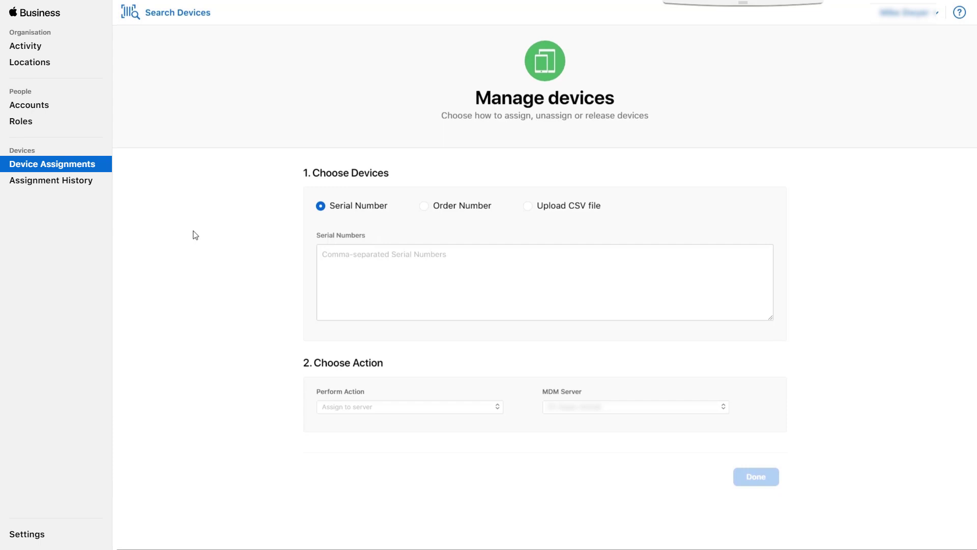
In Apple Business Manager, assign the device with the copied serial number to the demo MDM server.
left_click(386, 263)
key("super+v")
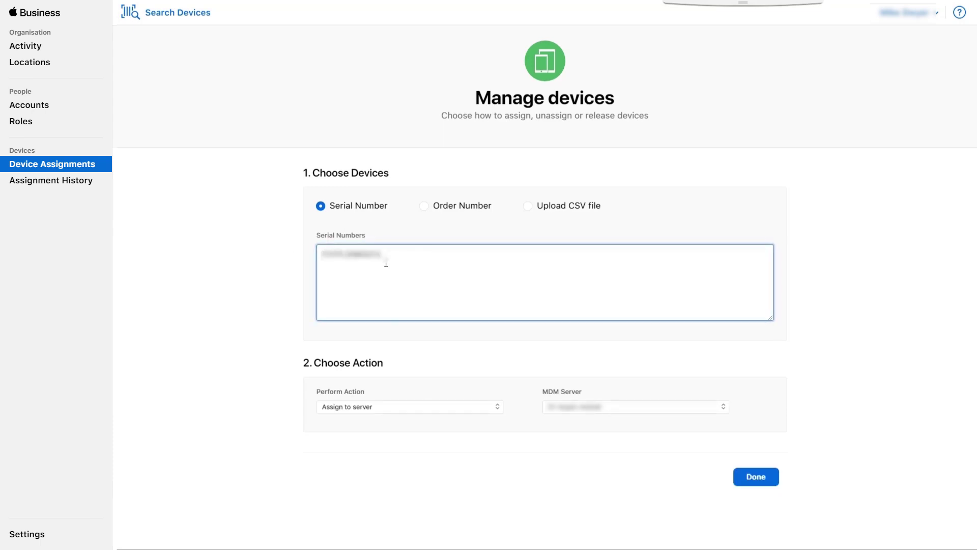
left_click(491, 408)
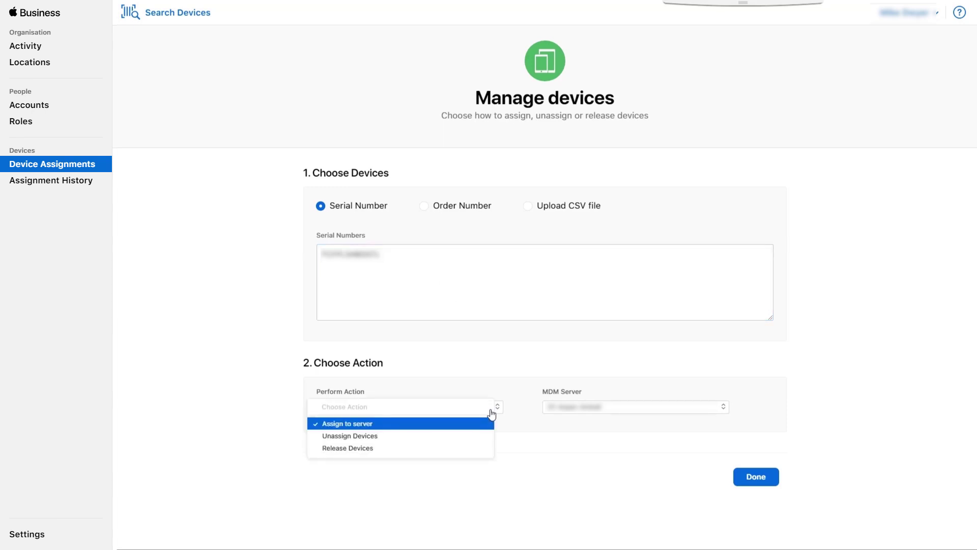
left_click(626, 411)
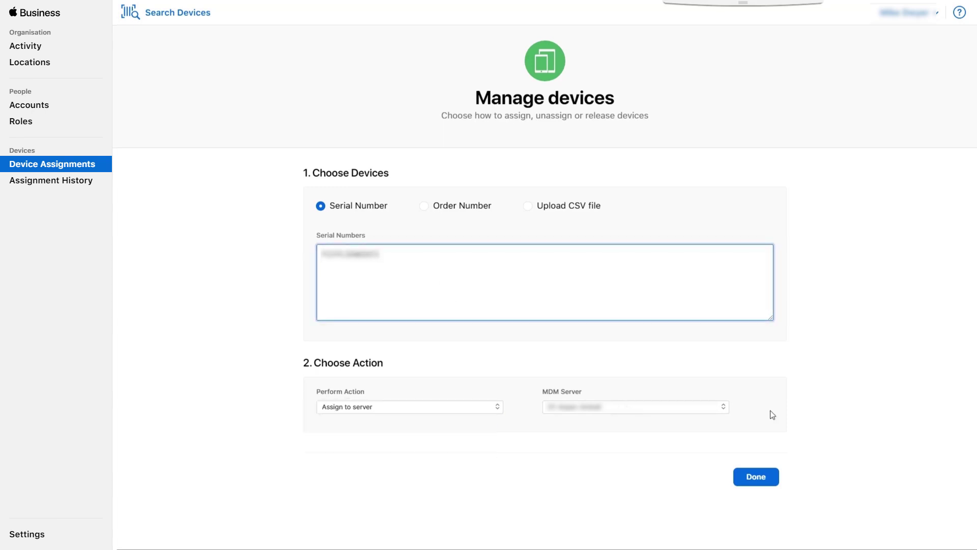
left_click(704, 407)
scroll(679, 446, "down", 5)
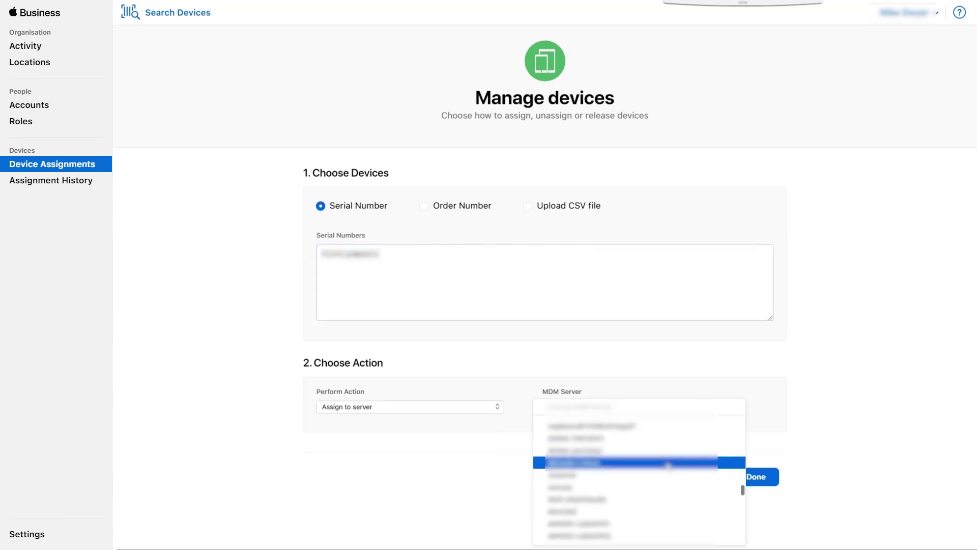
left_click(667, 464)
left_click(764, 483)
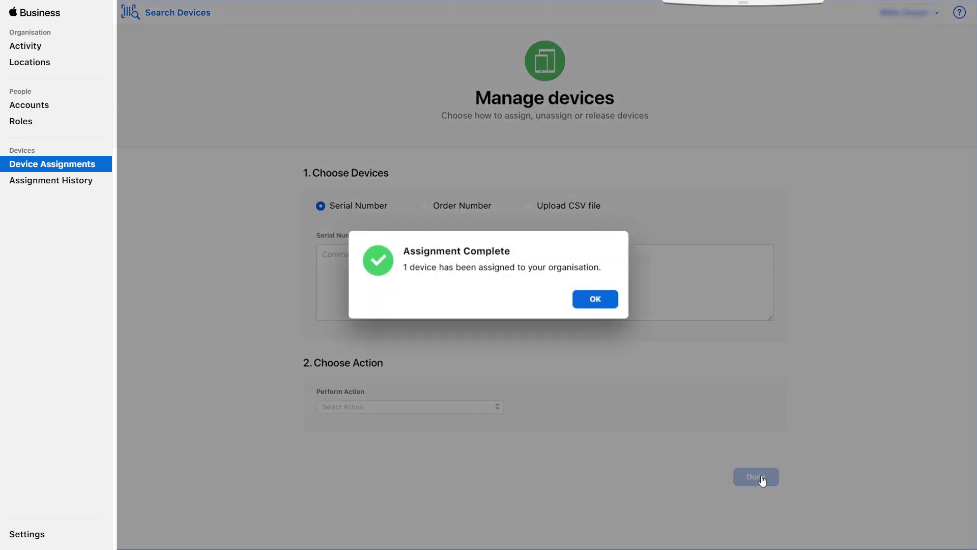
left_click(607, 300)
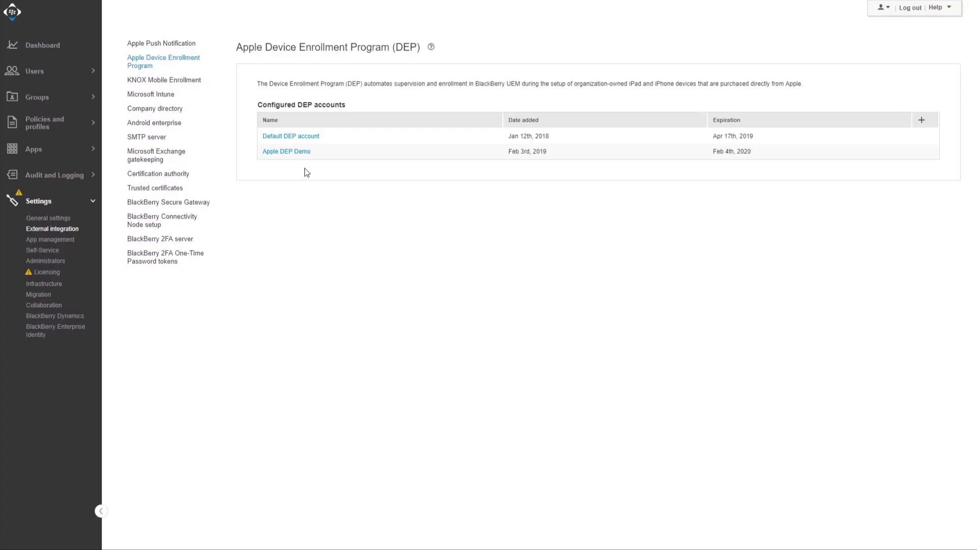
Assign the demo enrollment configuration to the iPhone 5c registered under the Apple DEP Demo account.
left_click(46, 71)
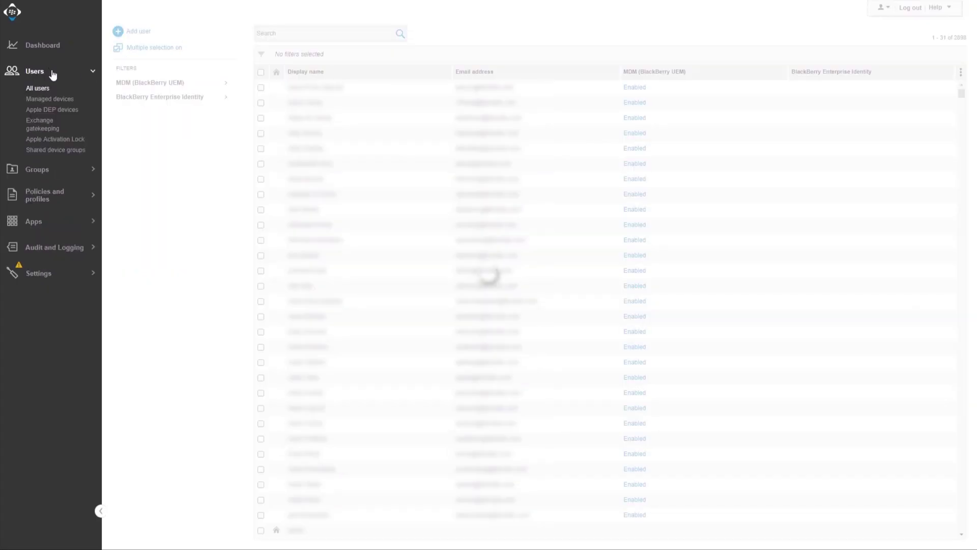
left_click(55, 110)
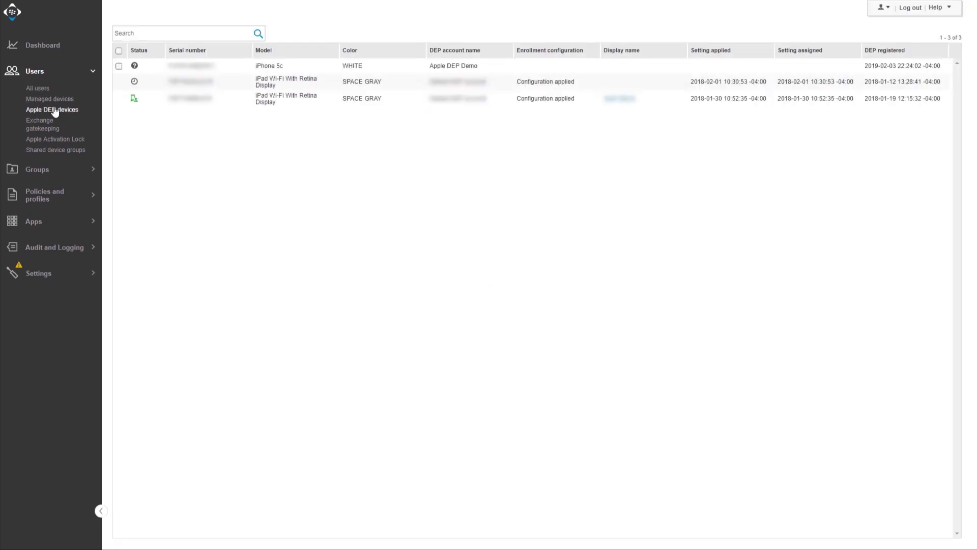
left_click(120, 66)
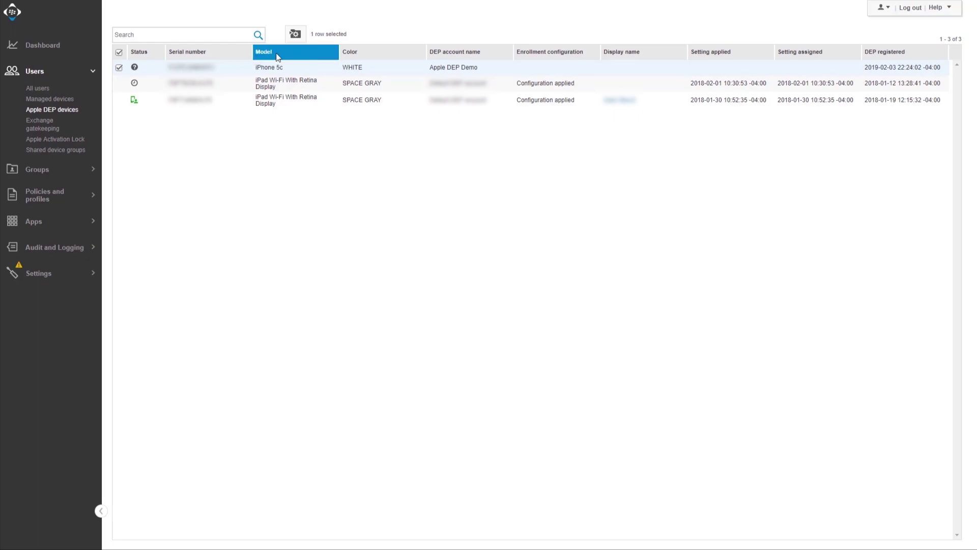
left_click(297, 35)
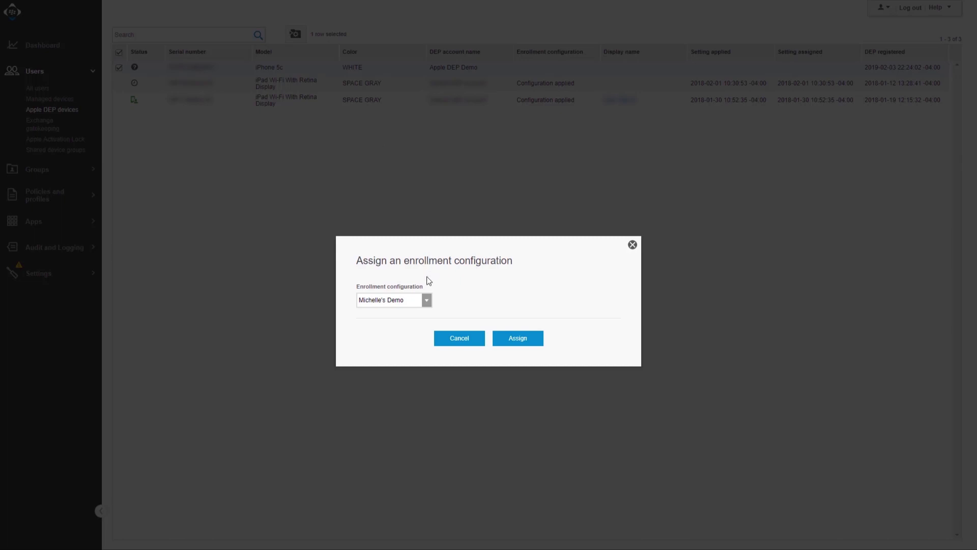
left_click(507, 338)
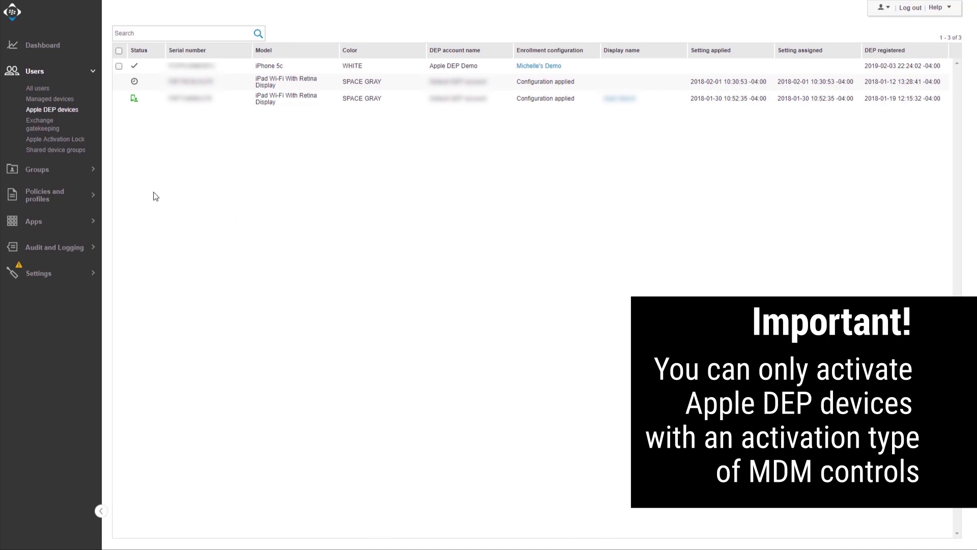
Start a new activation profile for managed devices and name it Apple DEP.
left_click(44, 195)
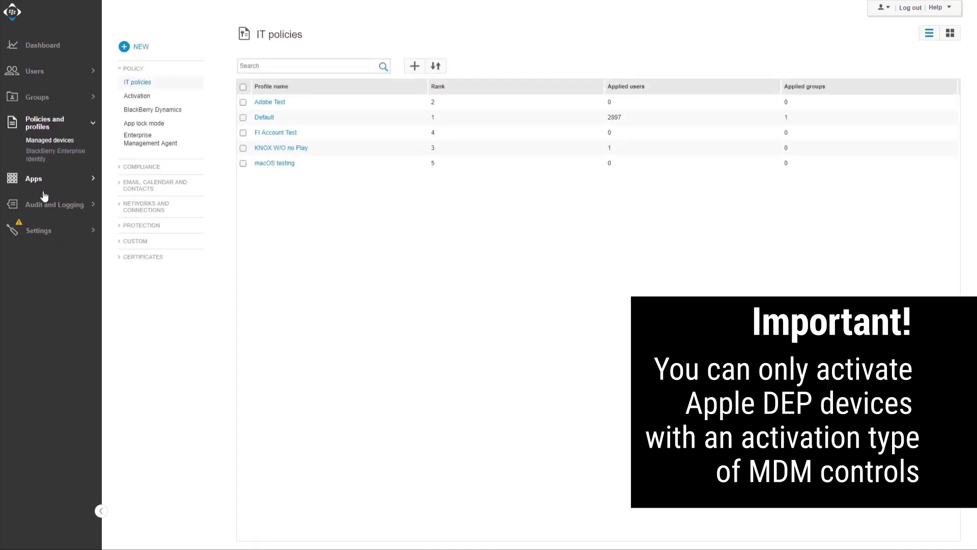
left_click(145, 99)
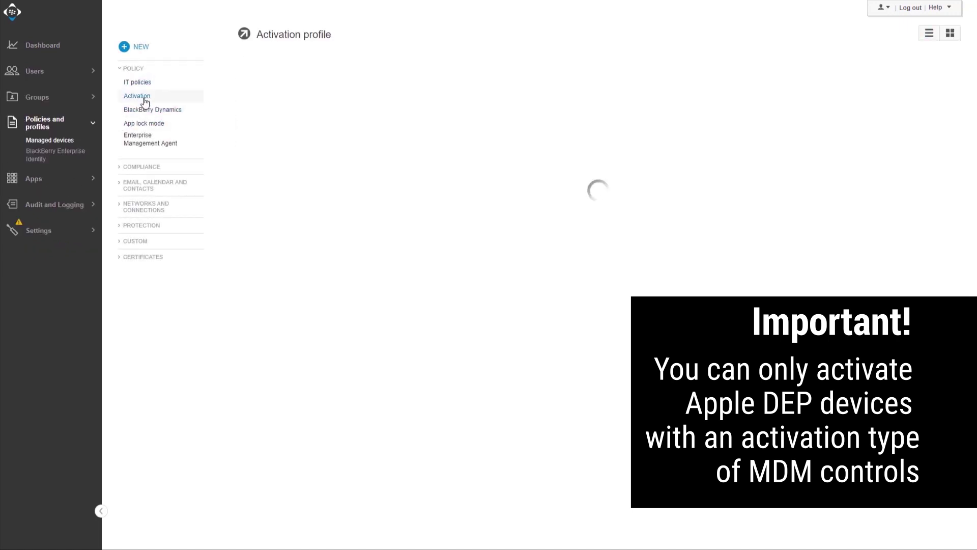
left_click(148, 100)
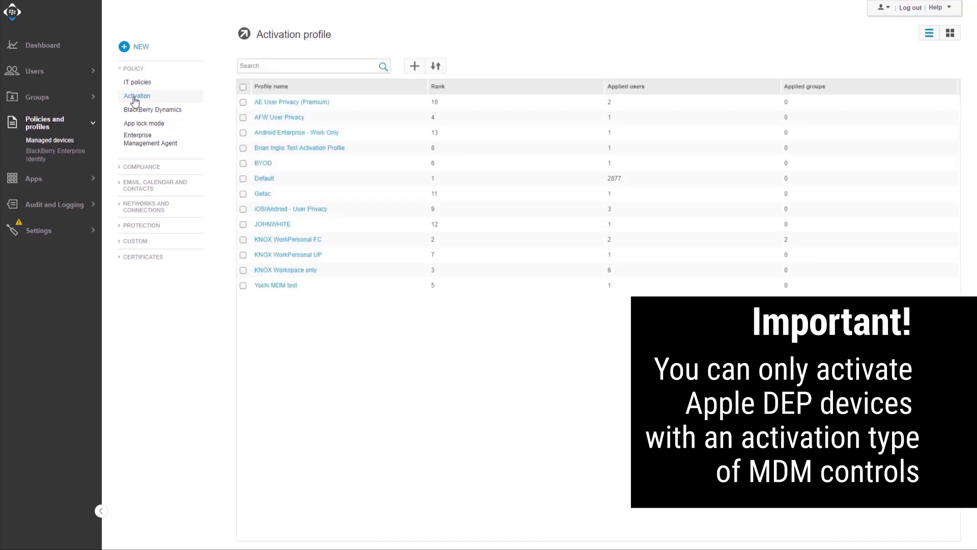
left_click(420, 70)
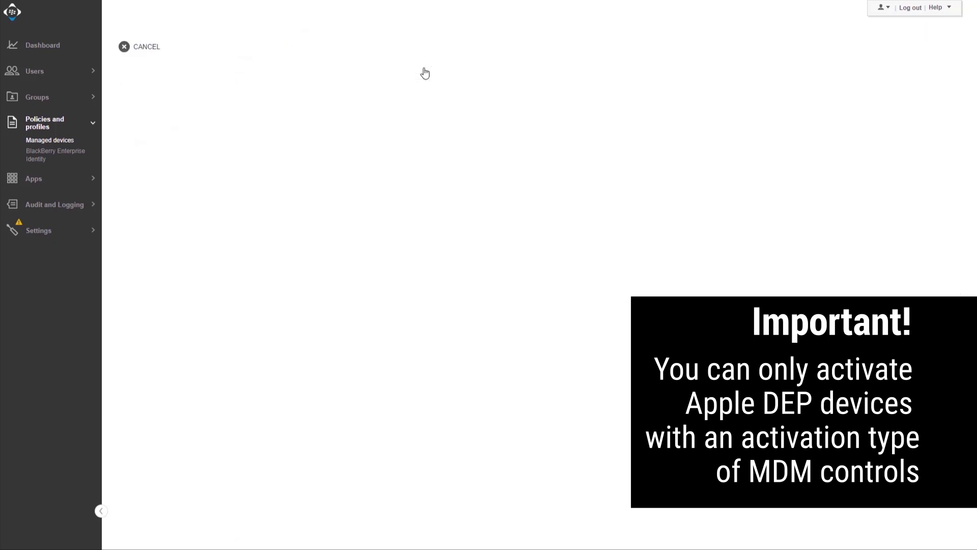
left_click(296, 86)
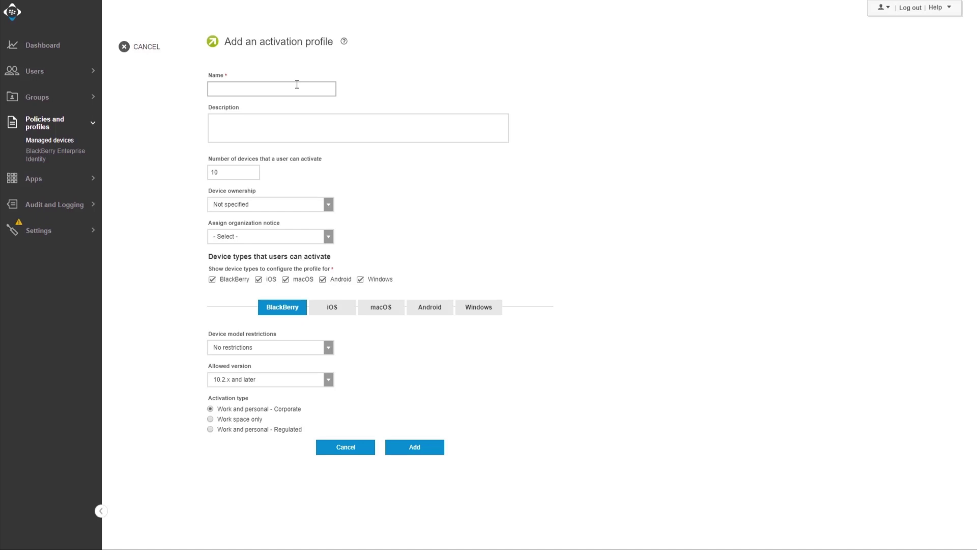
left_click(297, 85)
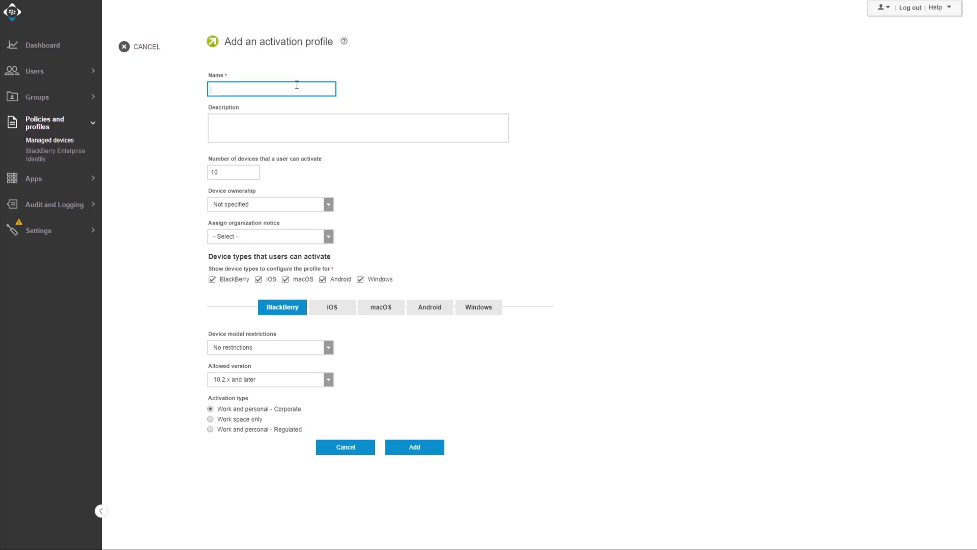
type("Apple DEF")
Exclude BlackBerry, macOS, Android and Windows from the profile's device types, keep only iOS, and add the activation profile.
left_click(212, 279)
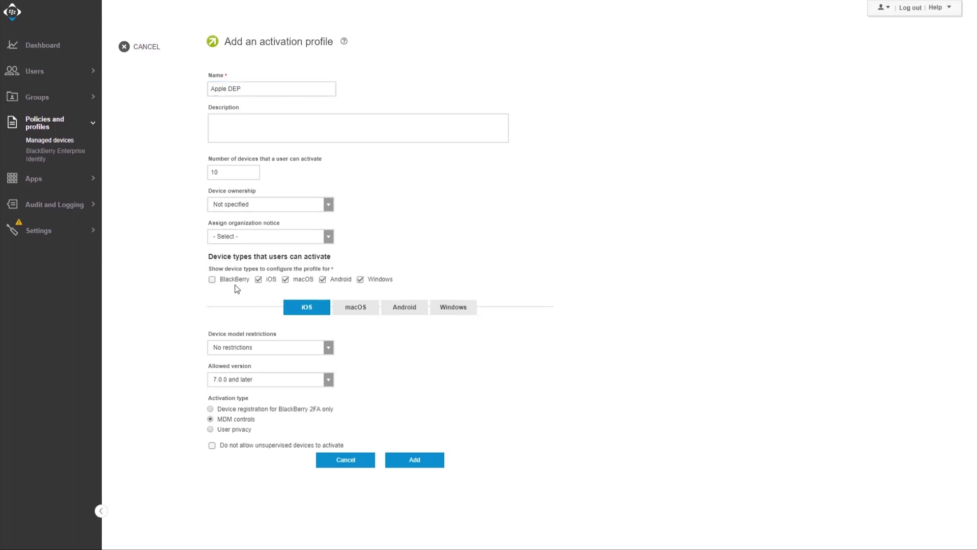
left_click(286, 279)
left_click(322, 279)
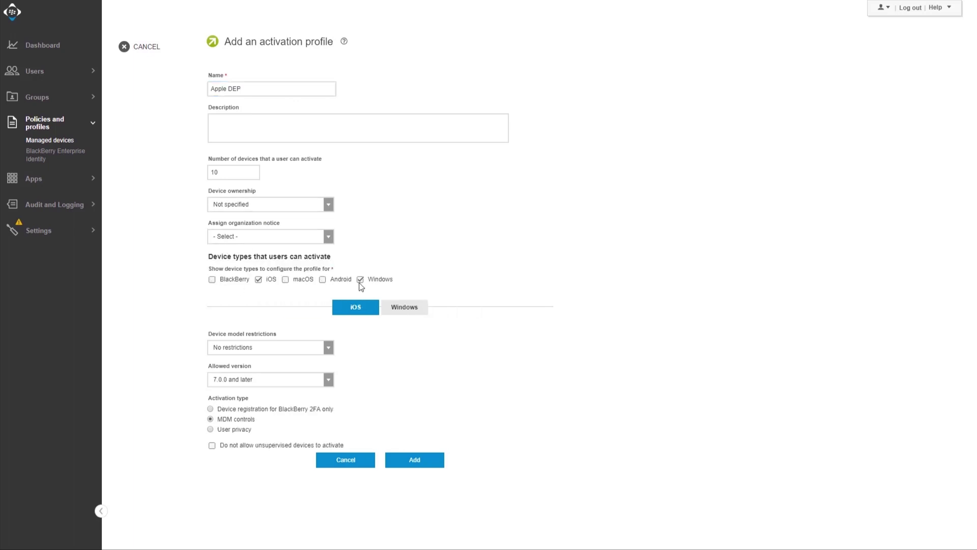
left_click(359, 281)
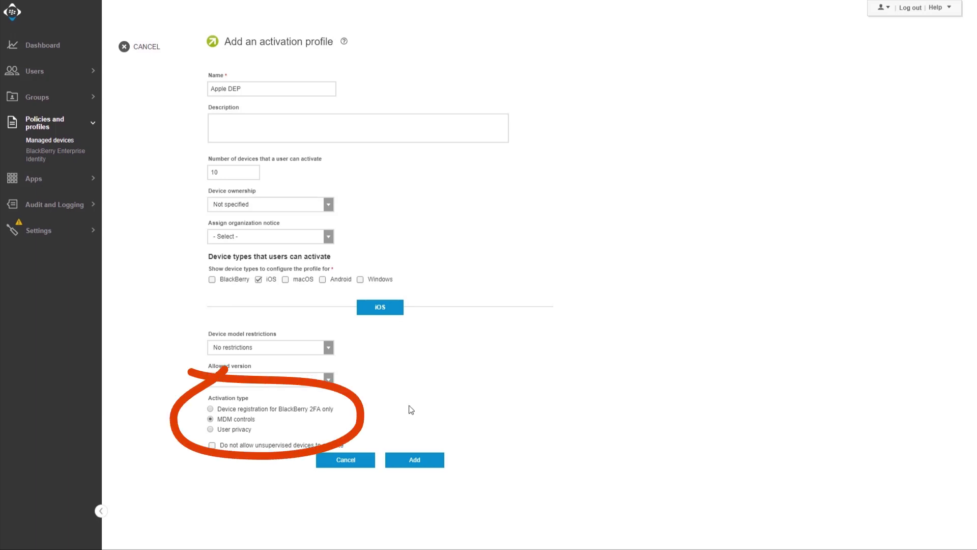
left_click(410, 460)
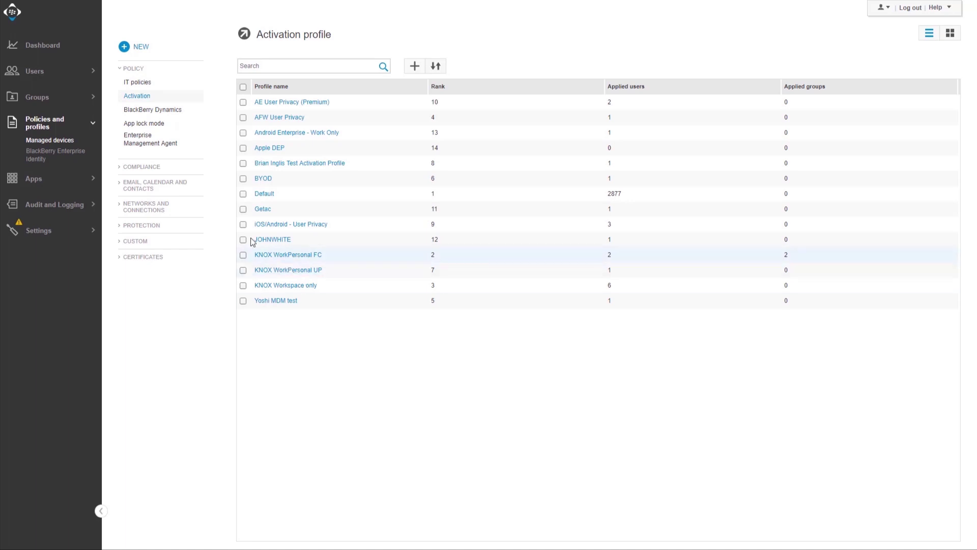
Add an enterprise connectivity profile named Apple DEP Demo, going through its iOS settings before saving.
left_click(133, 209)
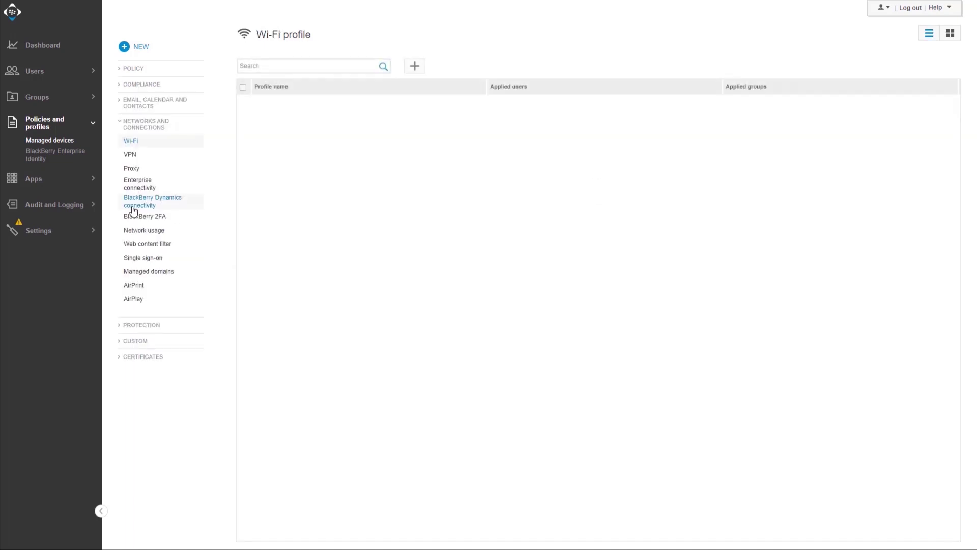
left_click(137, 183)
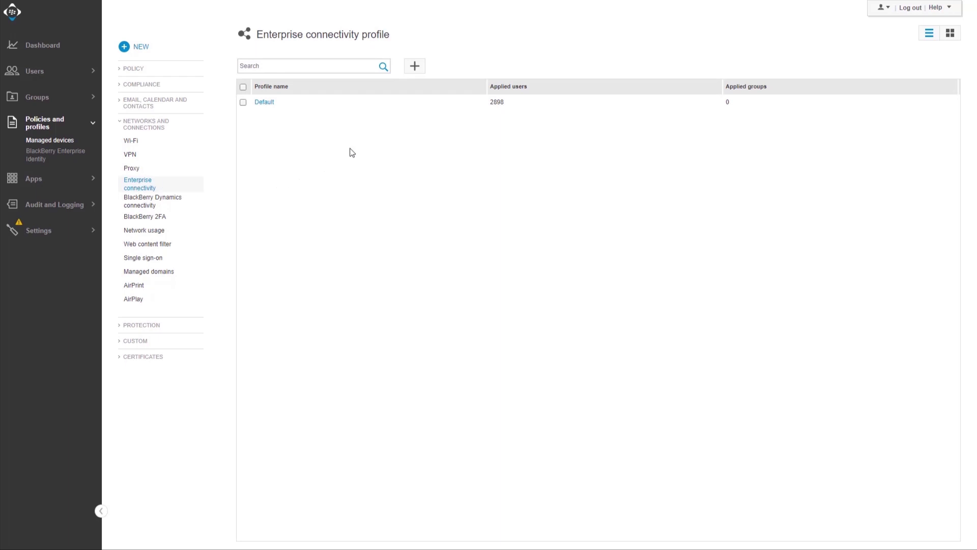
left_click(414, 67)
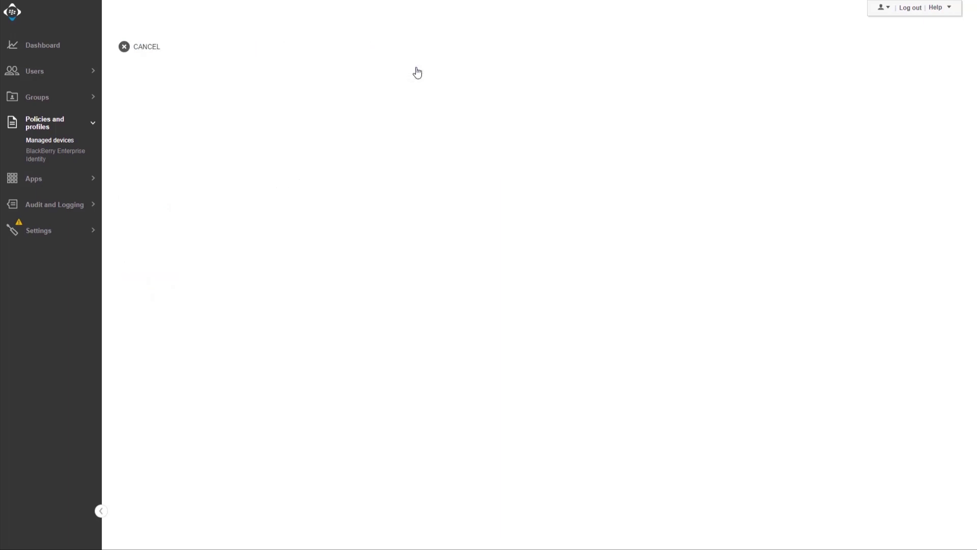
left_click(324, 101)
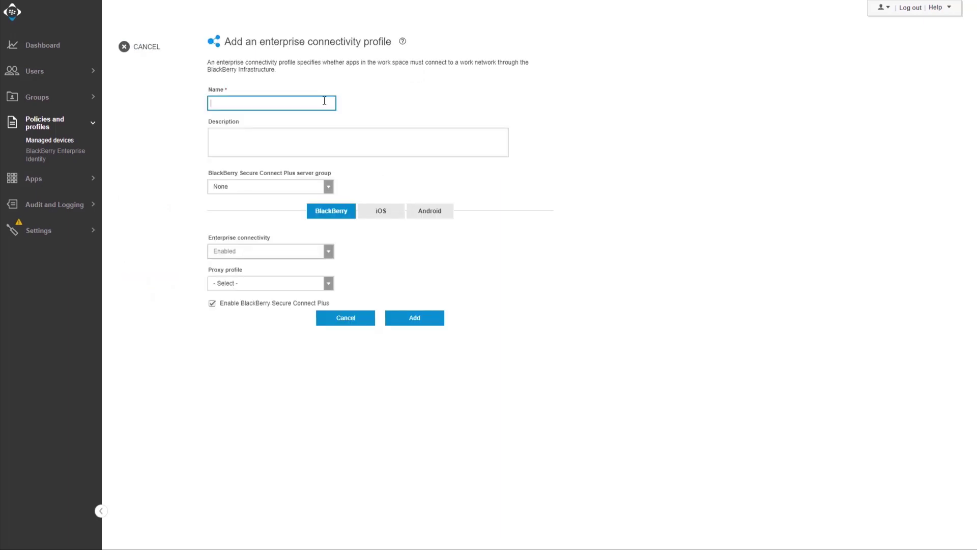
type("Apple DEP Demo")
left_click(375, 213)
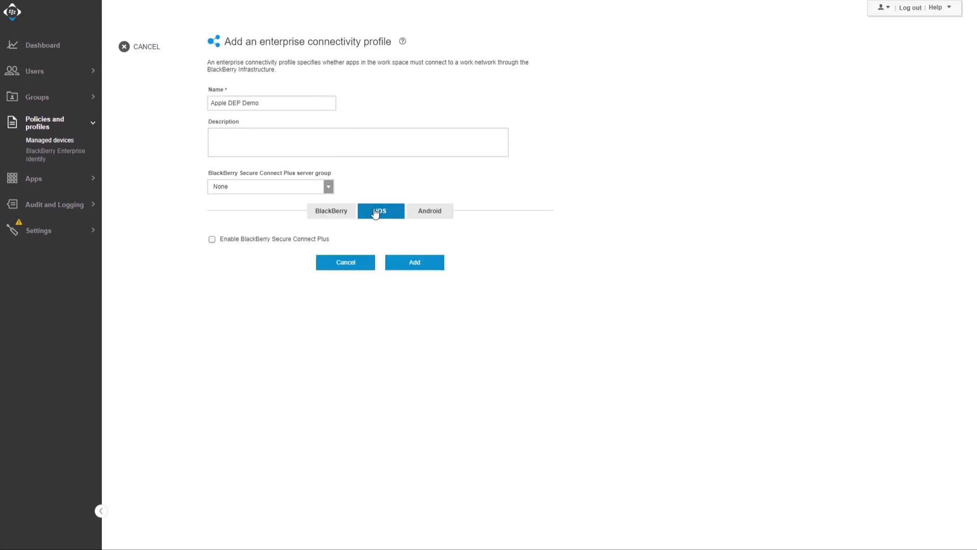
left_click(392, 264)
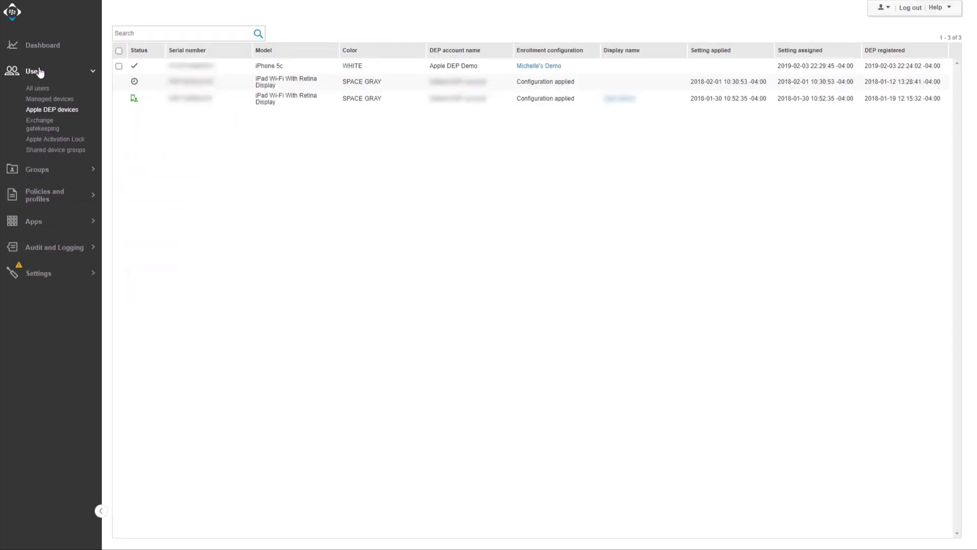
Search all users for the demo user's name and open that user's account details.
left_click(38, 88)
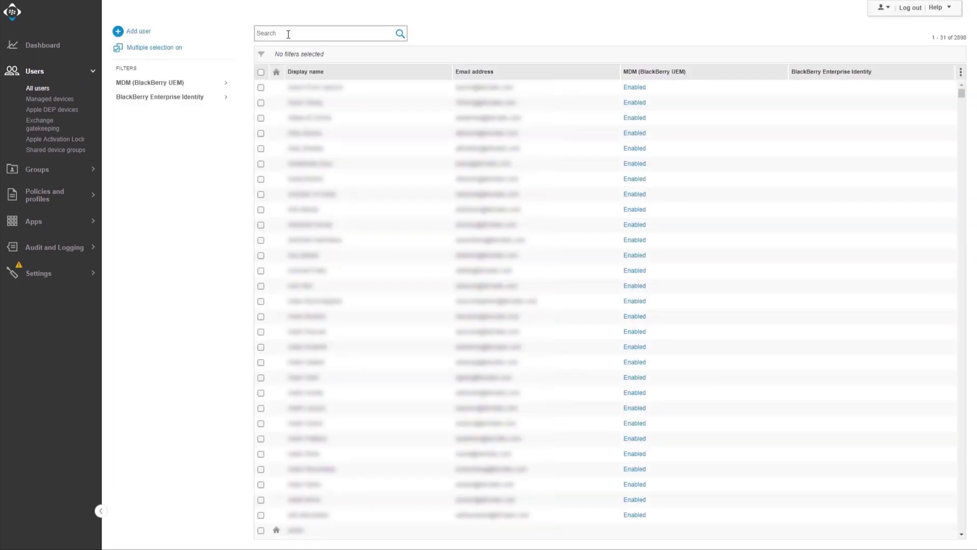
left_click(288, 34)
type("smith")
key("Return")
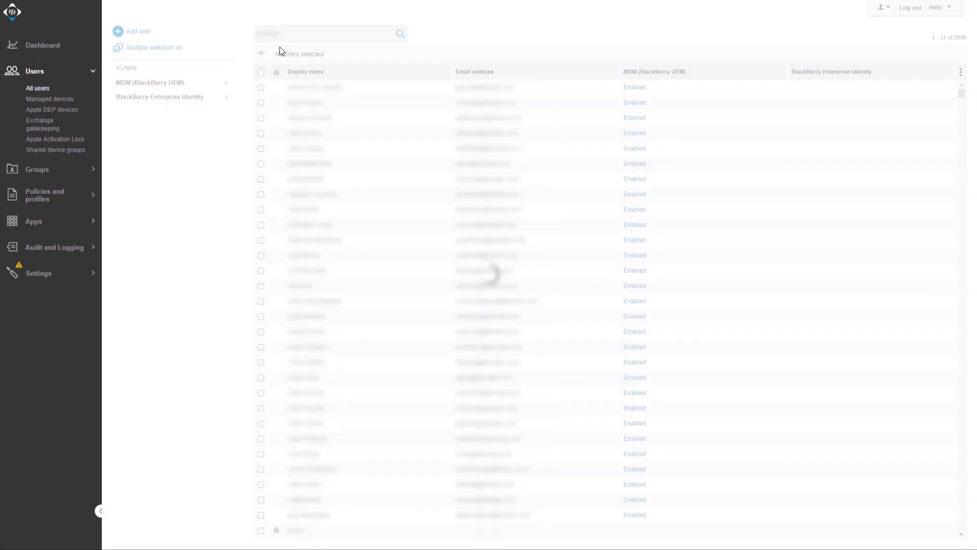
left_click(326, 103)
left_click(325, 103)
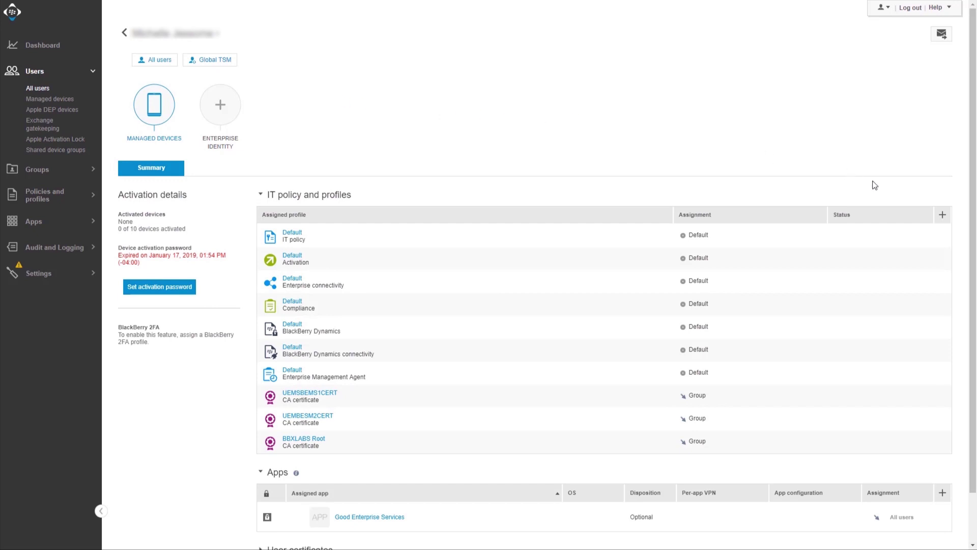
Assign the Apple DEP activation profile to the user.
left_click(944, 218)
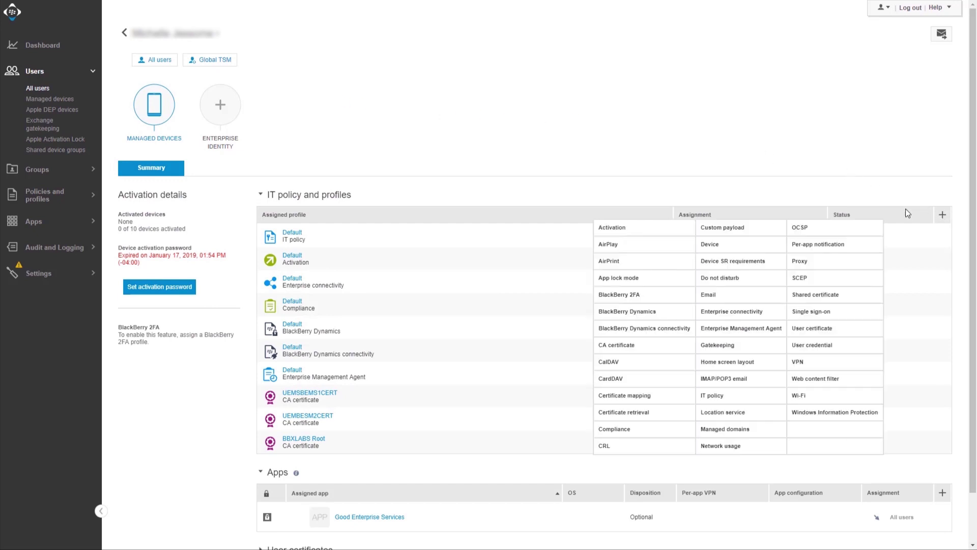
left_click(650, 229)
left_click(473, 232)
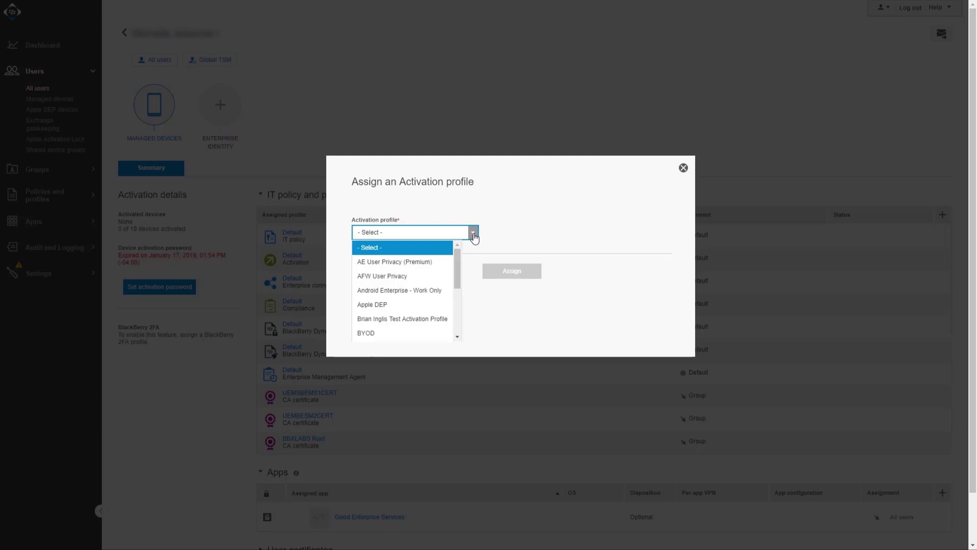
left_click(385, 305)
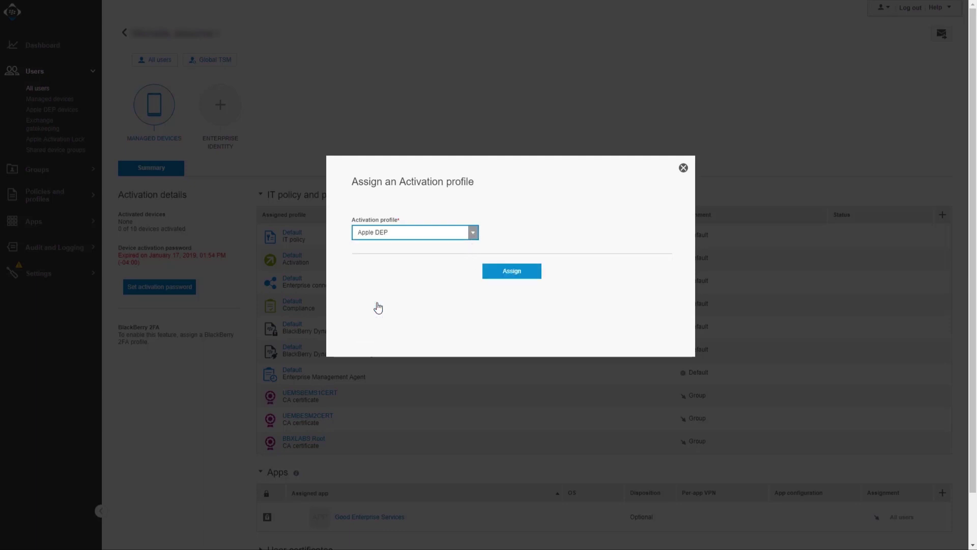
left_click(517, 274)
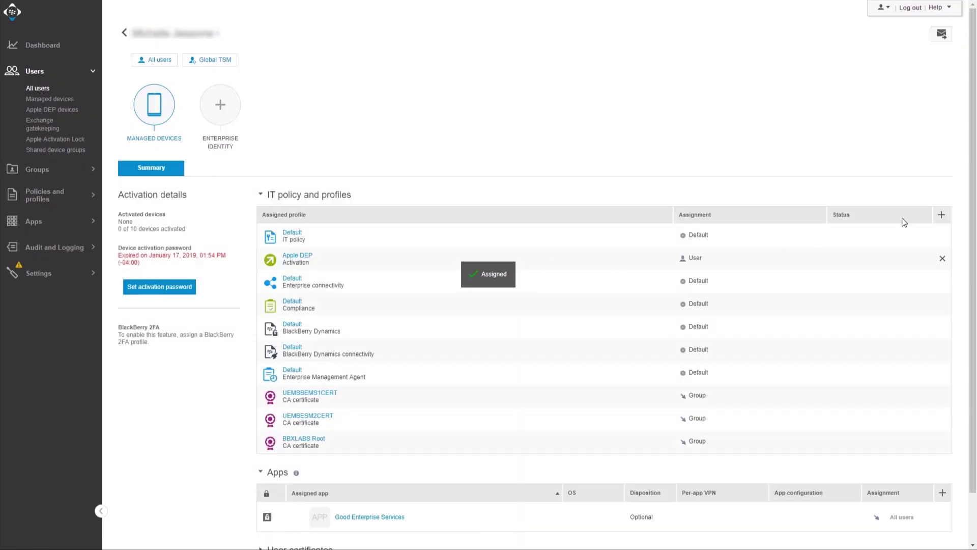
Assign the Exchange-01 email profile to the user.
left_click(942, 215)
left_click(714, 295)
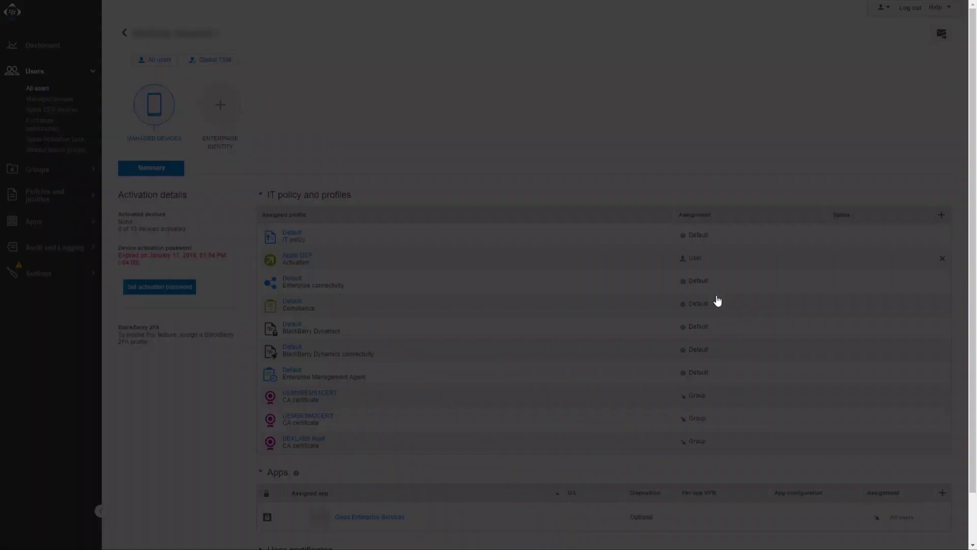
left_click(427, 232)
left_click(396, 276)
left_click(515, 273)
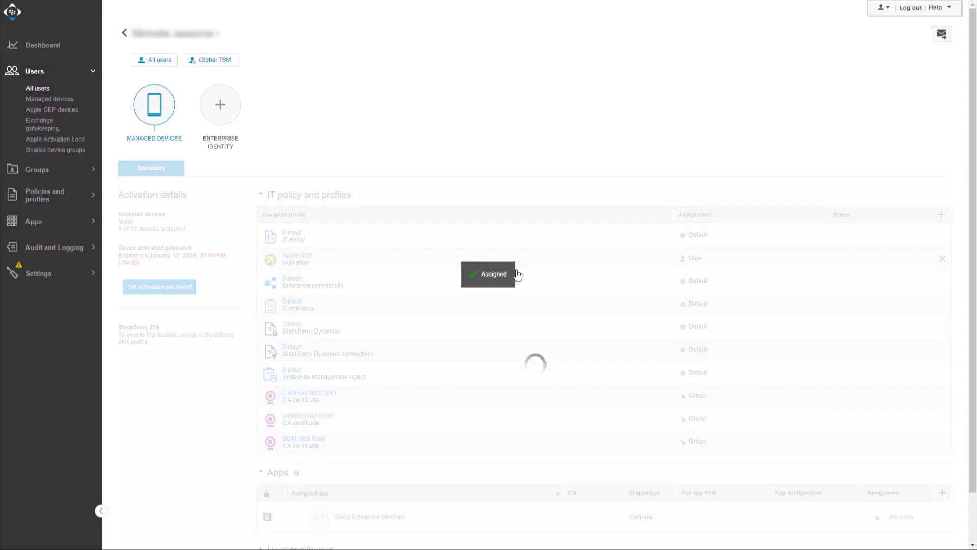
Assign the Apple DEP Demo enterprise connectivity profile to the user.
left_click(941, 215)
left_click(726, 311)
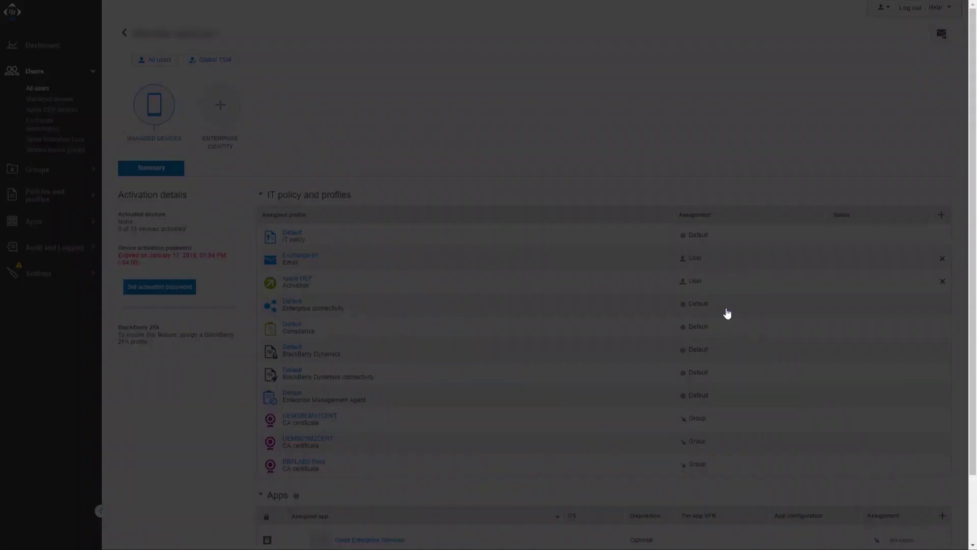
left_click(472, 281)
left_click(402, 310)
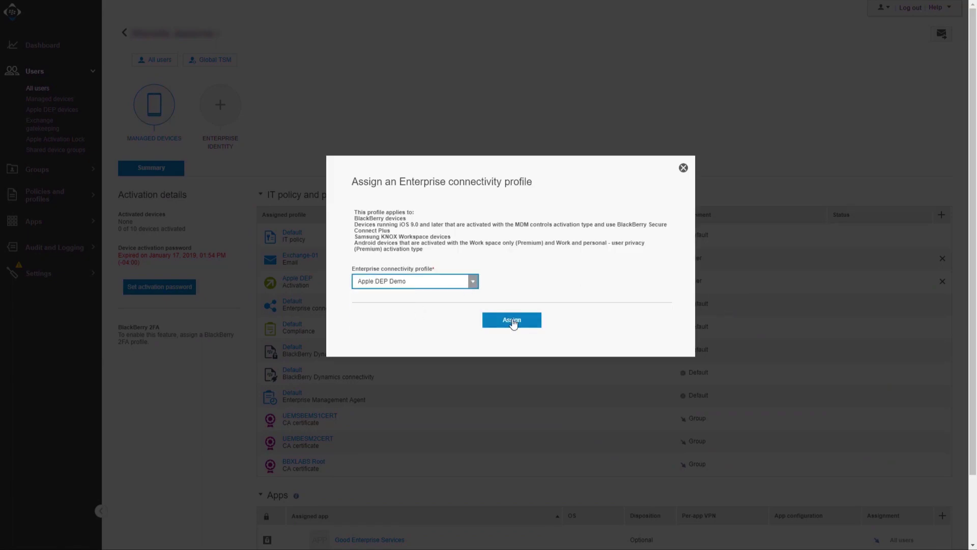
left_click(512, 319)
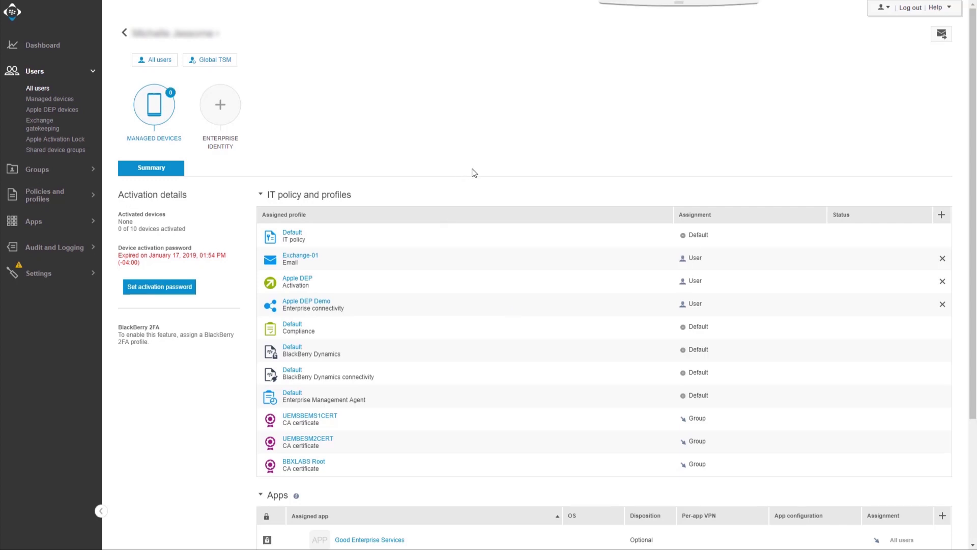
Start assigning apps to the user, search for "UEM", and select BlackBerry UEM Client.
scroll(473, 173, "down", 3)
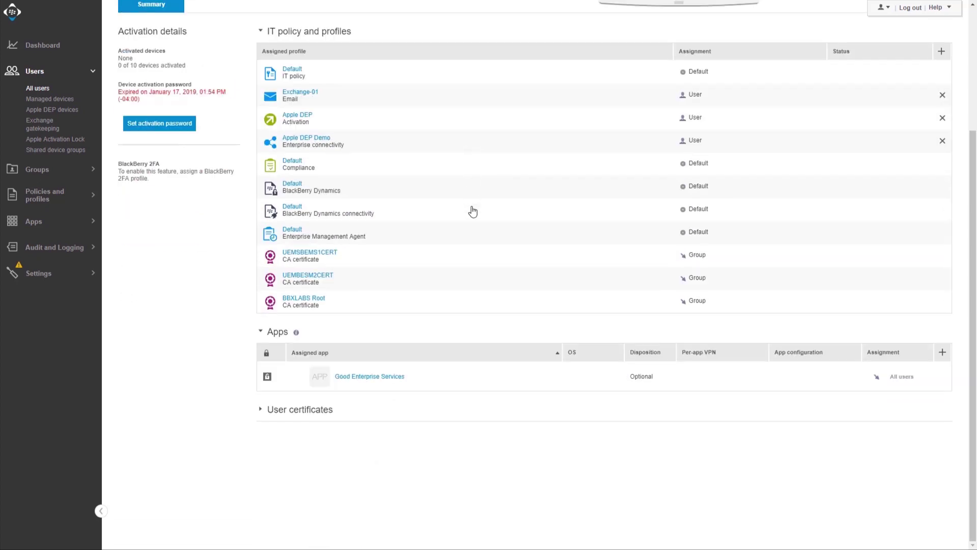
left_click(942, 352)
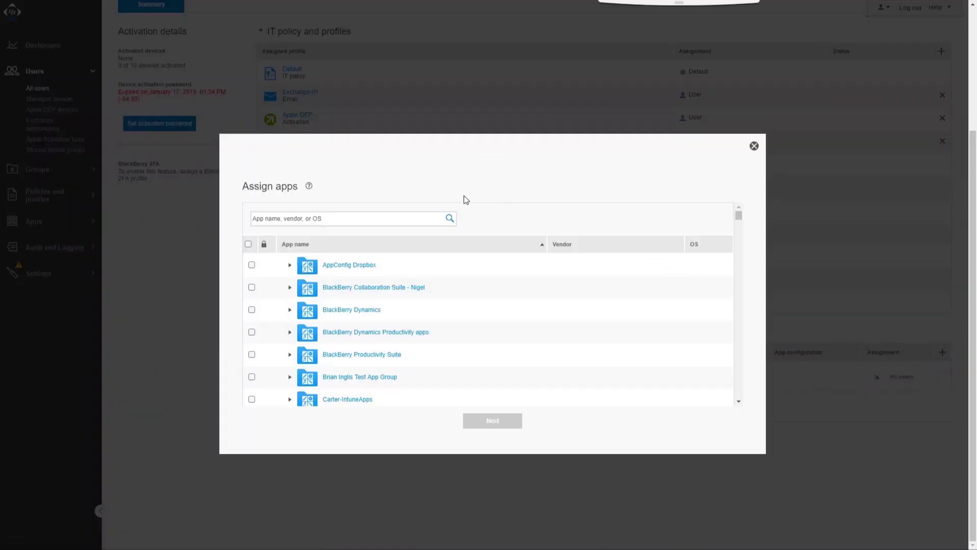
left_click(391, 214)
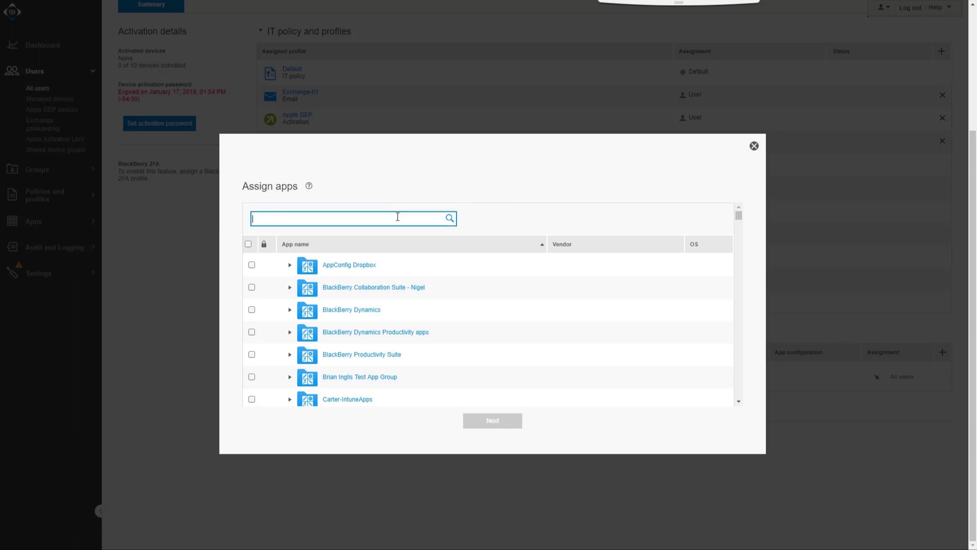
type("UEM")
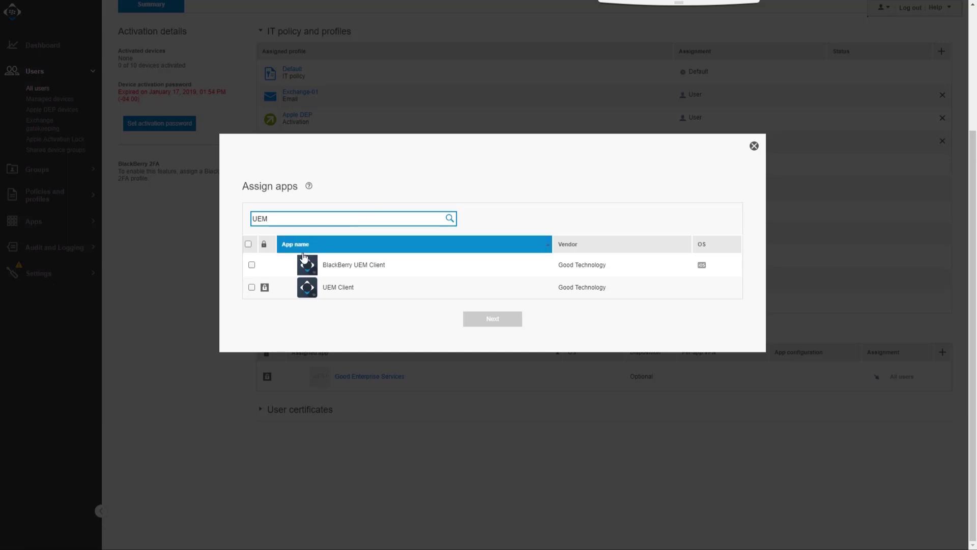
left_click(252, 265)
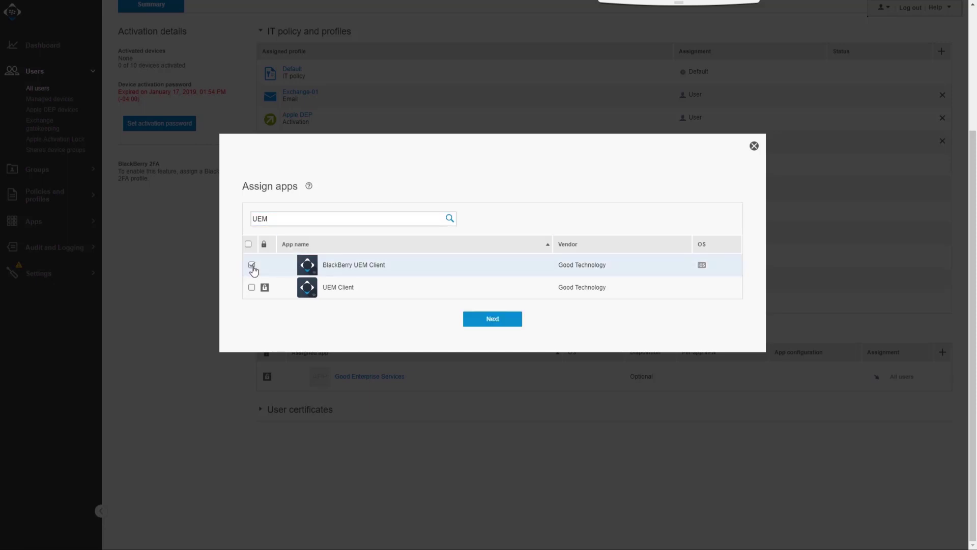
Search the assignable apps for "work" and add BlackBerry Work to the selection.
left_click(277, 215)
key("ctrl+a")
type("work")
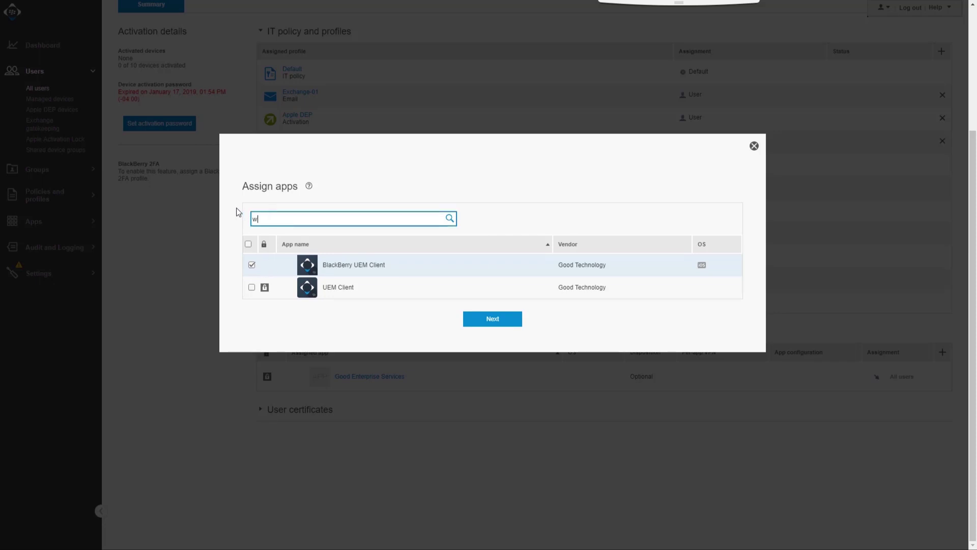
left_click(251, 287)
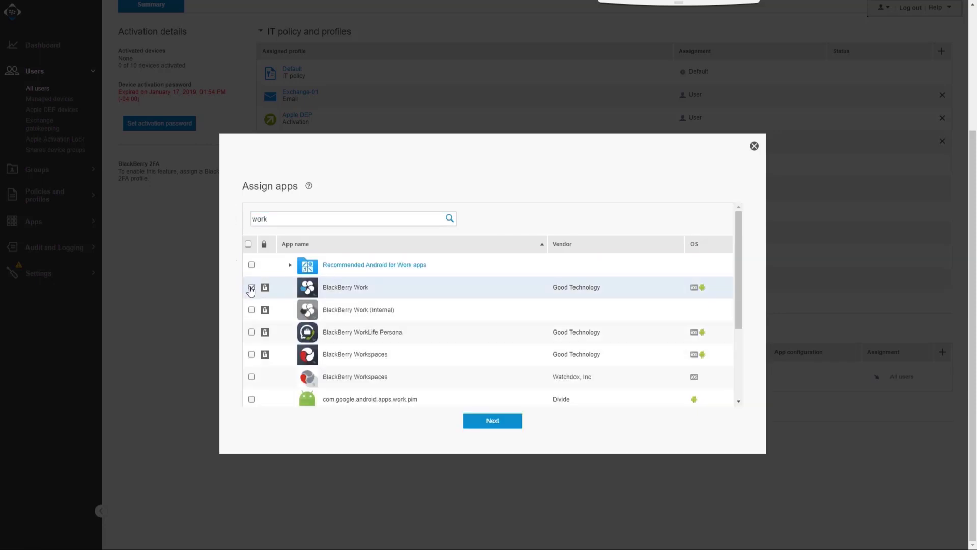
Search for "Power", add the iOS version of Microsoft PowerPoint, and continue to the app assignment options.
left_click(265, 213)
key("ctrl+a")
type("Power")
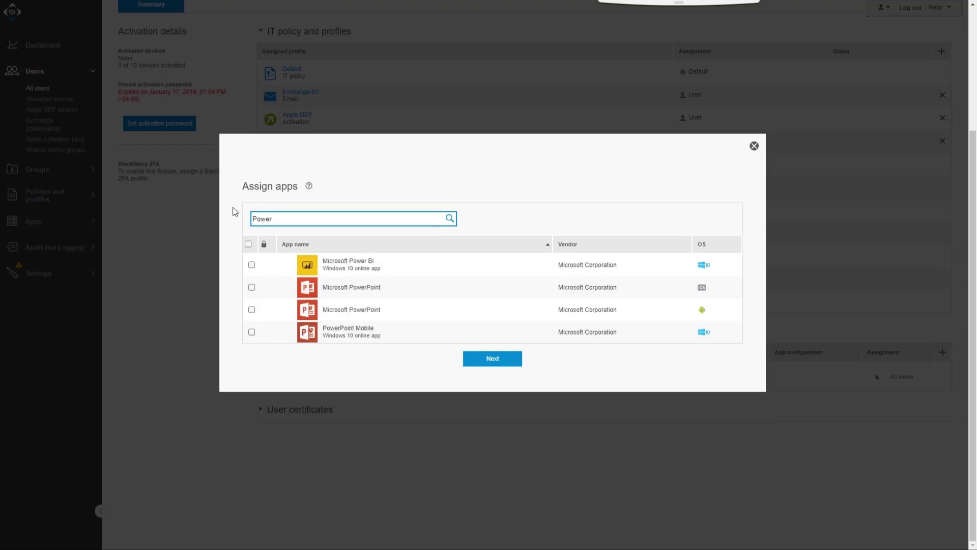
left_click(251, 287)
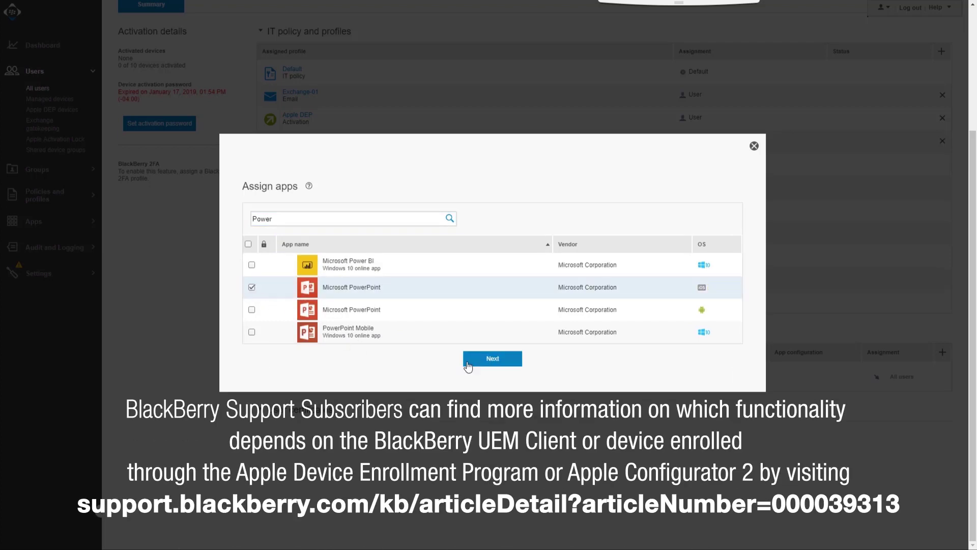
left_click(472, 361)
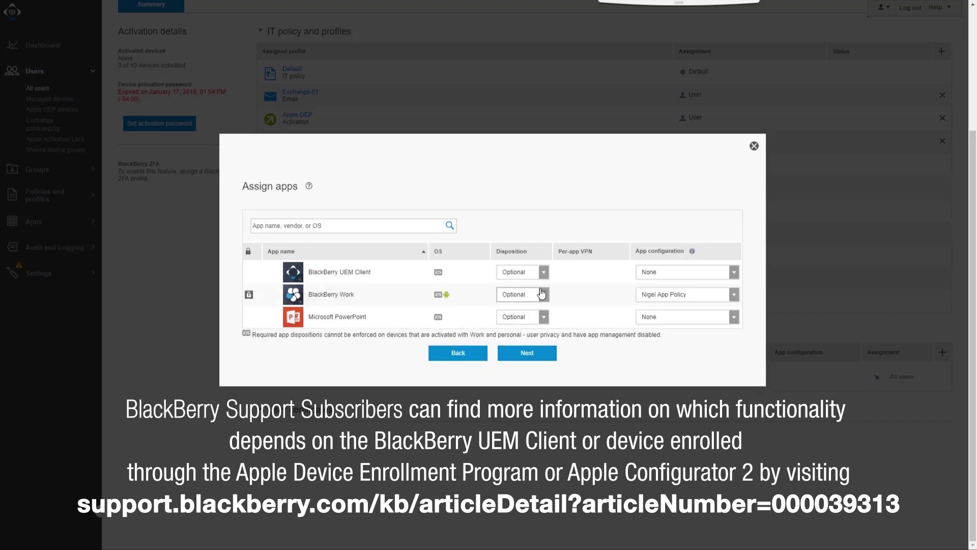
Set the disposition of BlackBerry UEM Client and BlackBerry Work to Required and continue.
left_click(543, 272)
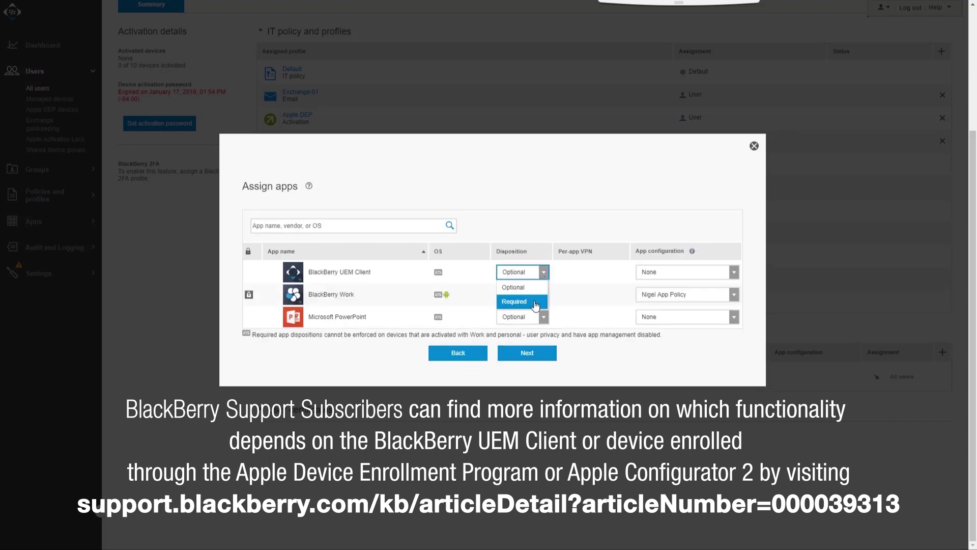
left_click(540, 300)
left_click(544, 301)
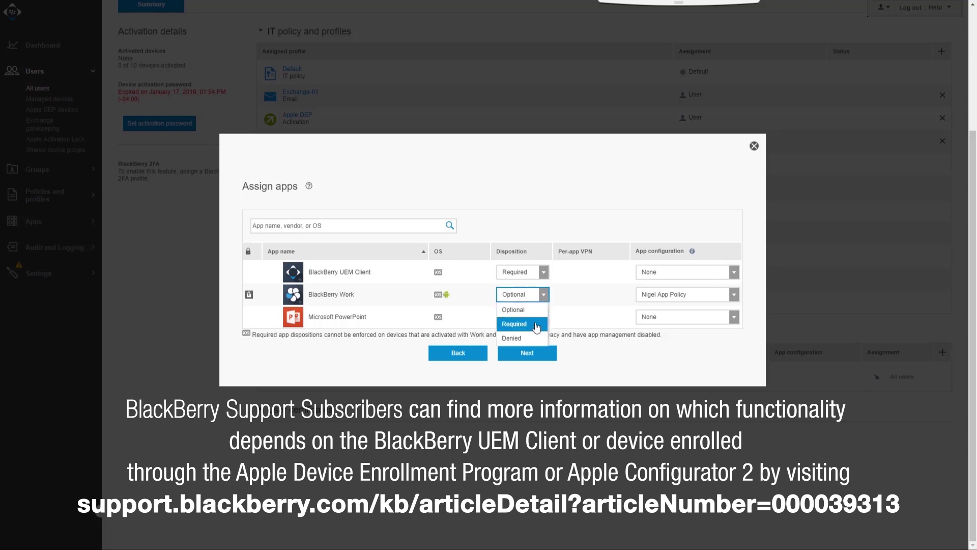
left_click(535, 322)
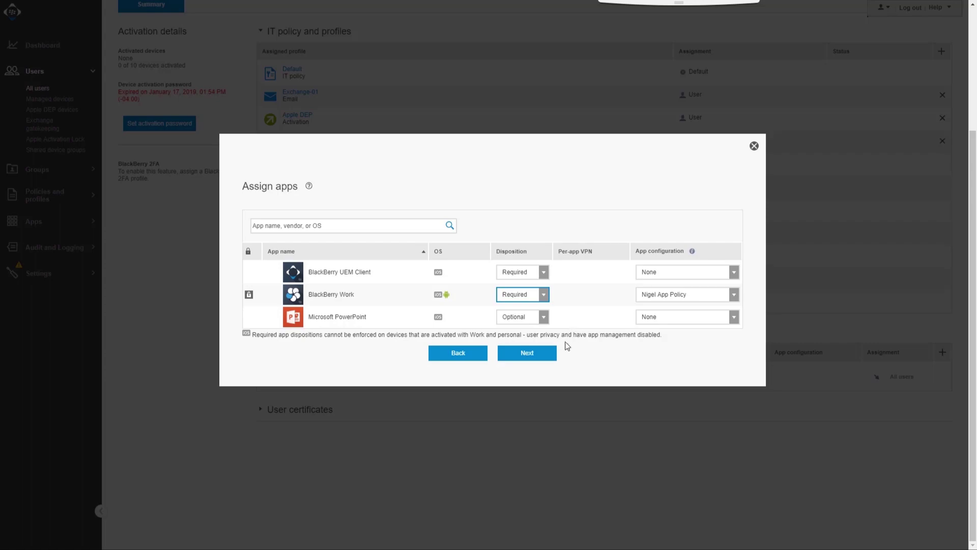
left_click(527, 353)
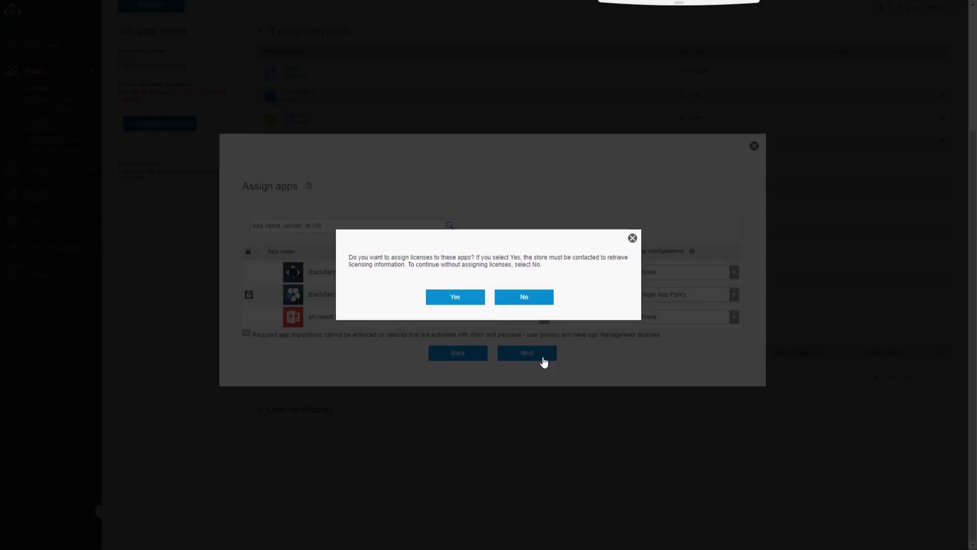
Agree to assign licenses and set the app license to BBXLabs for BlackBerry UEM Client, BlackBerry Work and Microsoft PowerPoint.
left_click(473, 300)
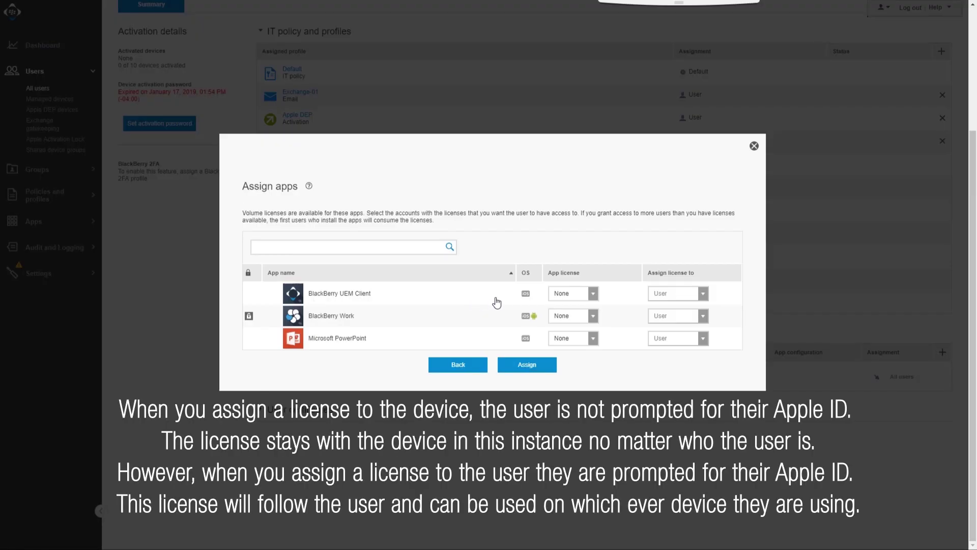
left_click(590, 295)
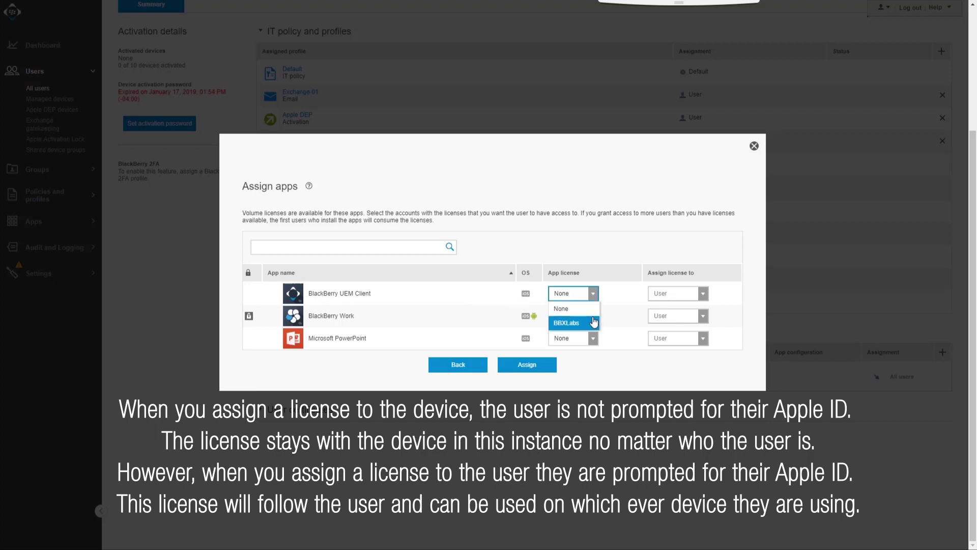
left_click(593, 318)
left_click(593, 318)
left_click(586, 341)
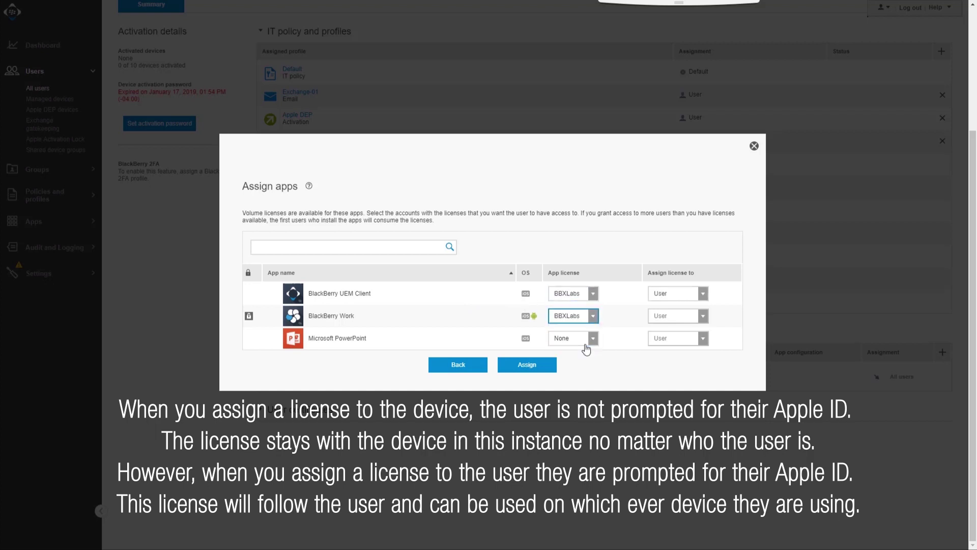
left_click(585, 344)
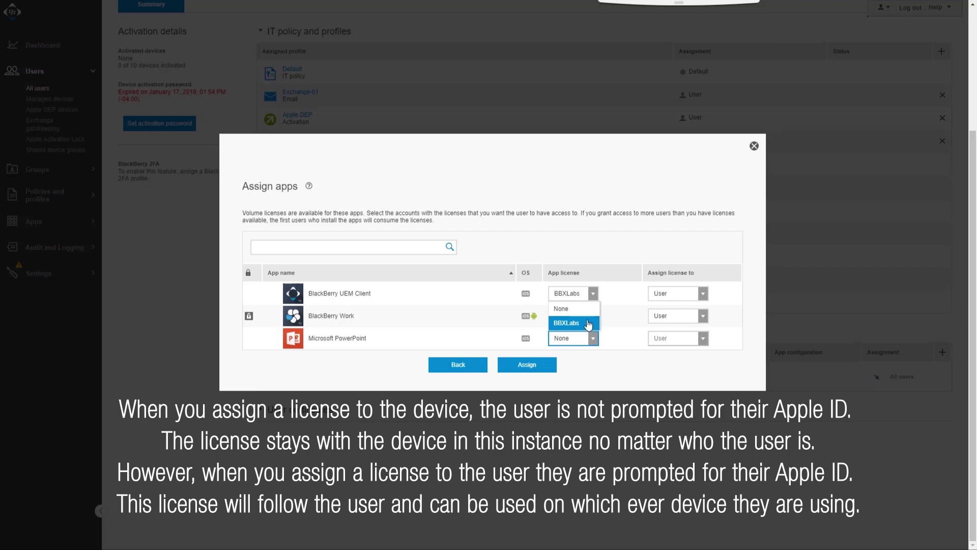
left_click(588, 324)
Assign the BlackBerry UEM Client and BlackBerry Work licenses to Device, and complete the app assignment.
left_click(659, 294)
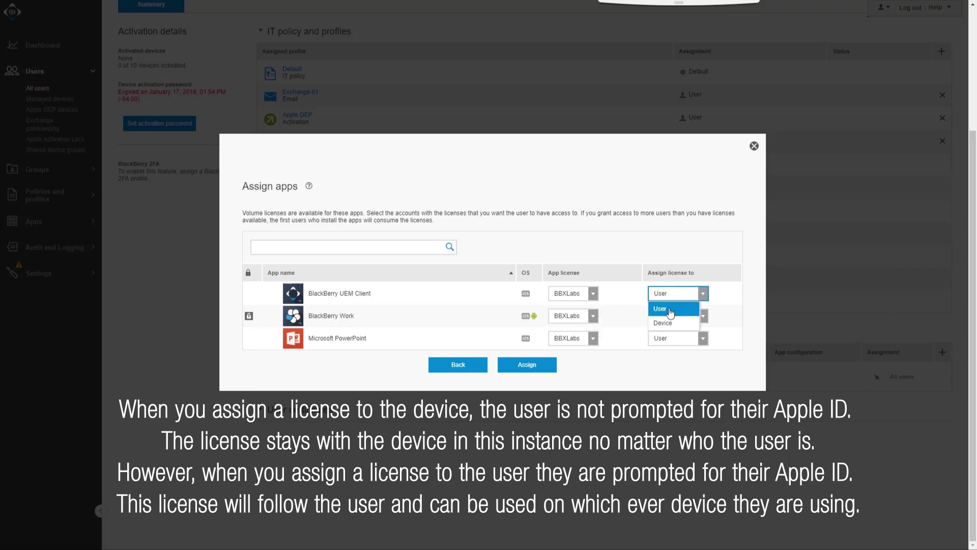
left_click(671, 324)
left_click(670, 320)
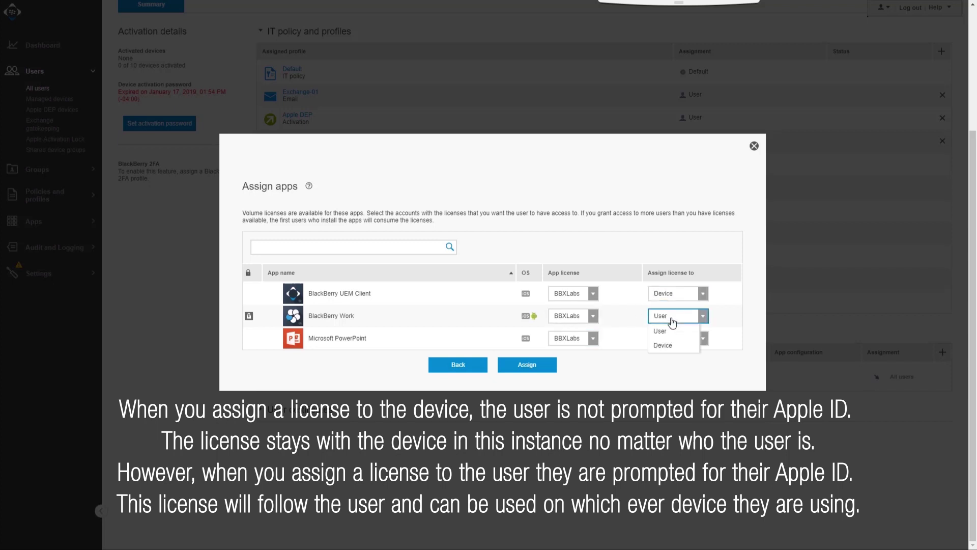
left_click(661, 346)
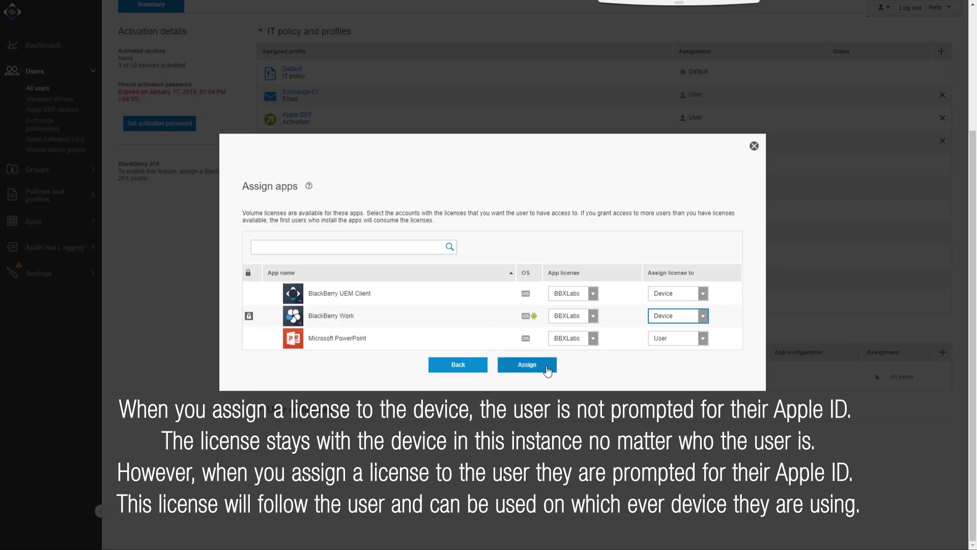
left_click(526, 365)
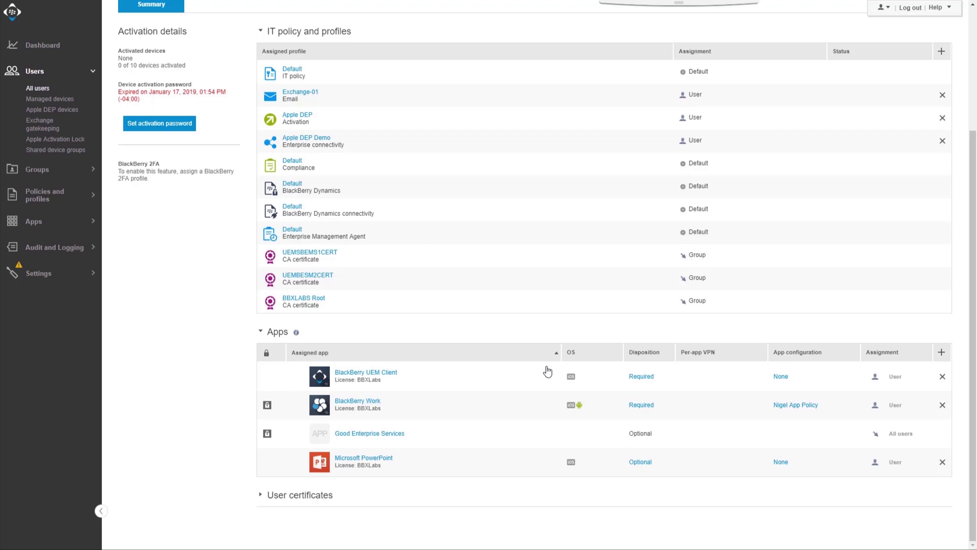
Open the user's device activation password settings and choose the Apple DEP activation email template.
scroll(547, 371, "up", 3)
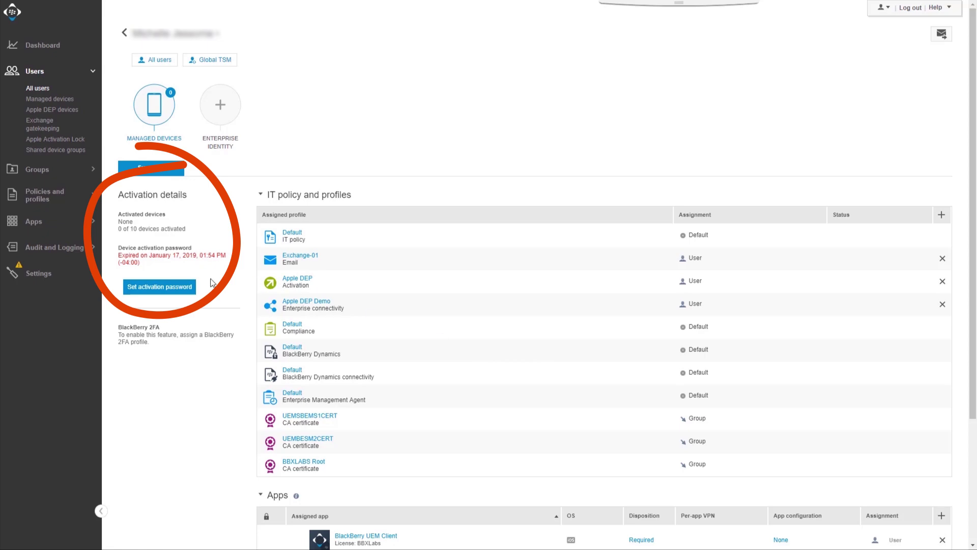
left_click(191, 290)
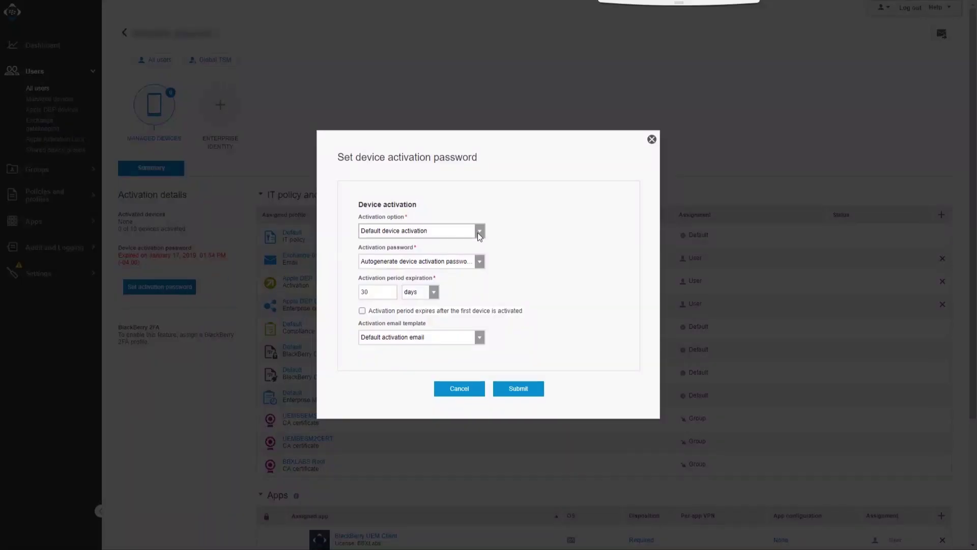
left_click(479, 231)
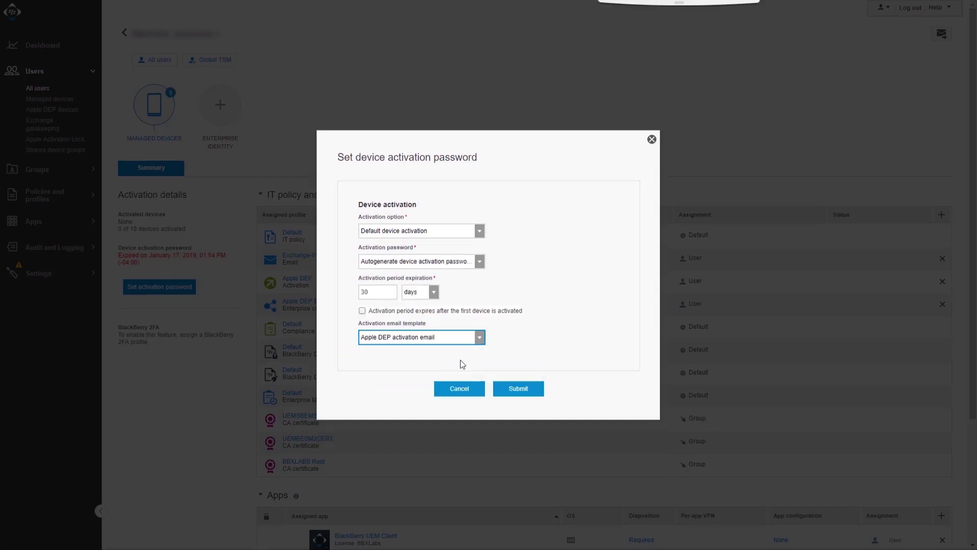
left_click(478, 391)
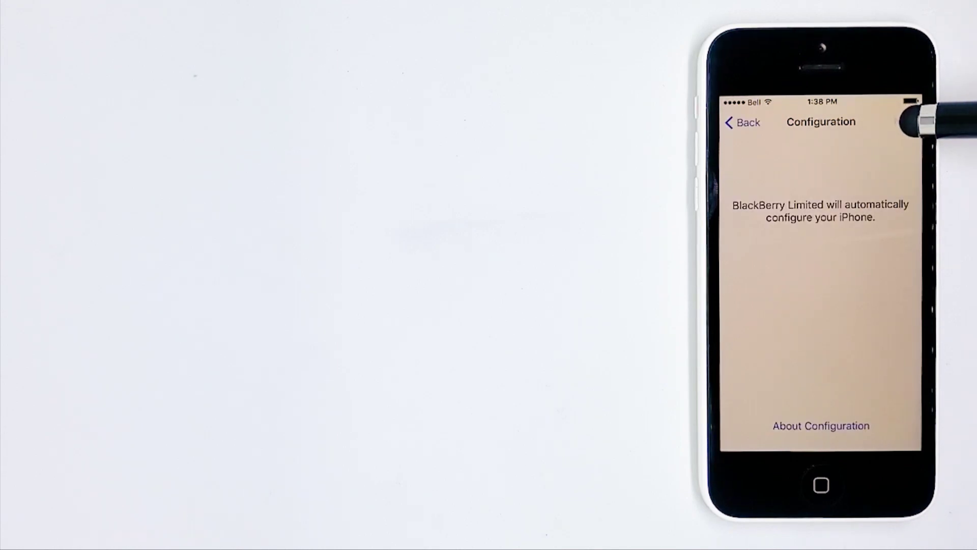
left_click(908, 121)
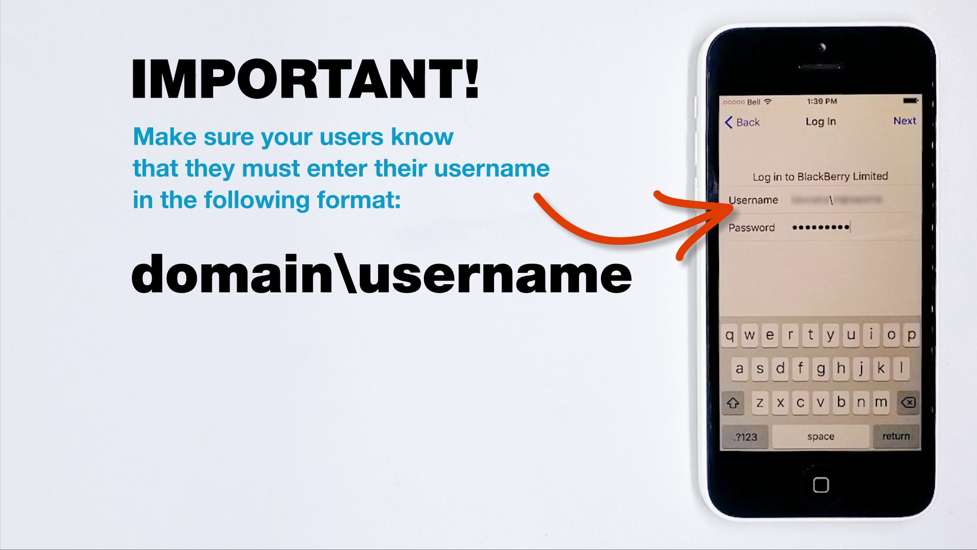
left_click(905, 120)
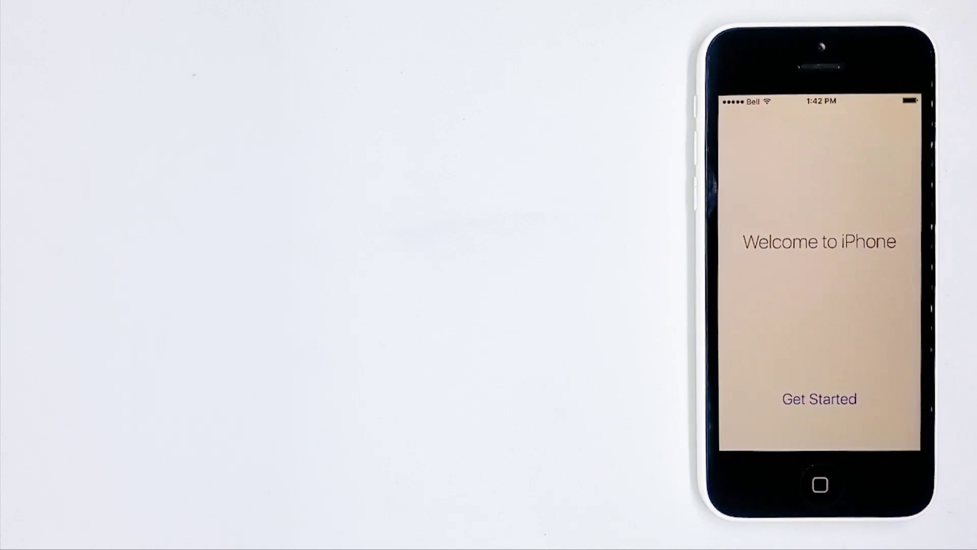
left_click(845, 399)
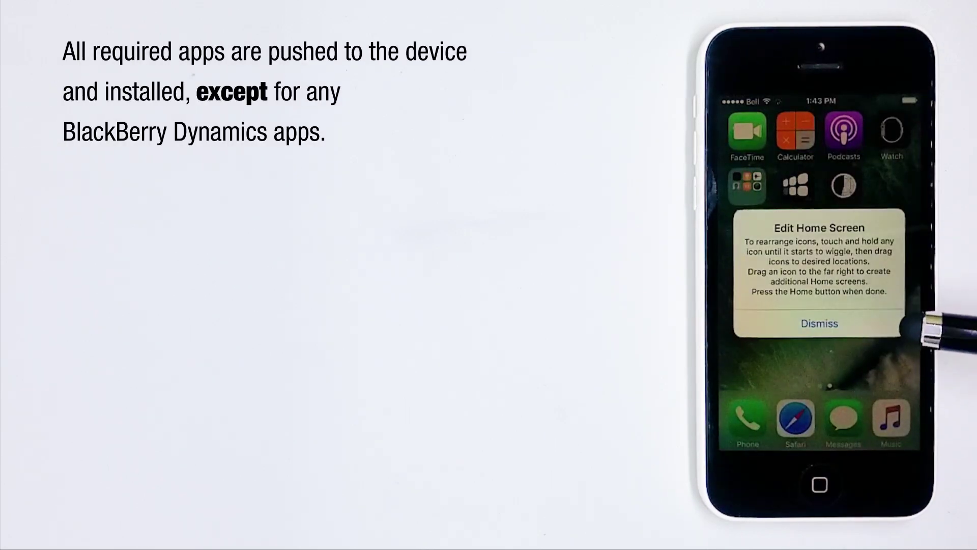
left_click(857, 325)
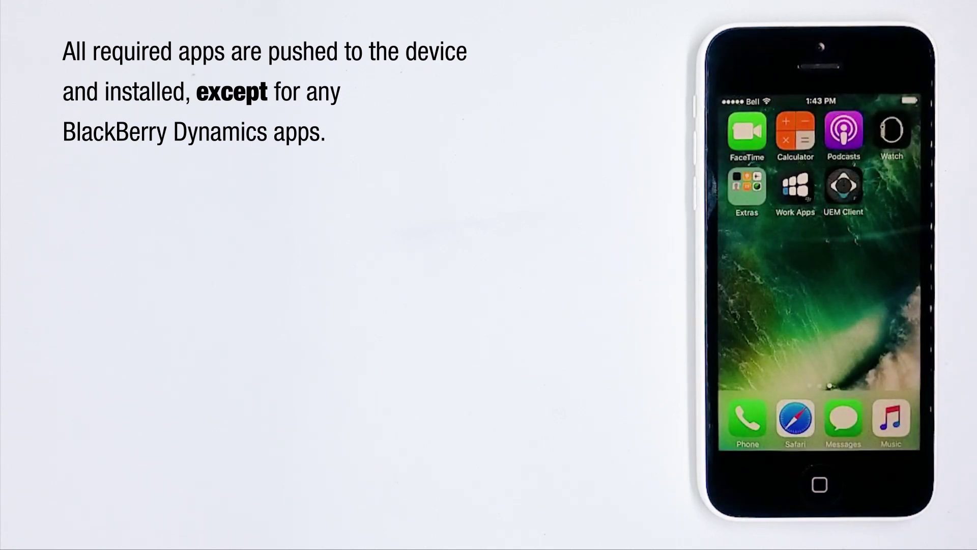